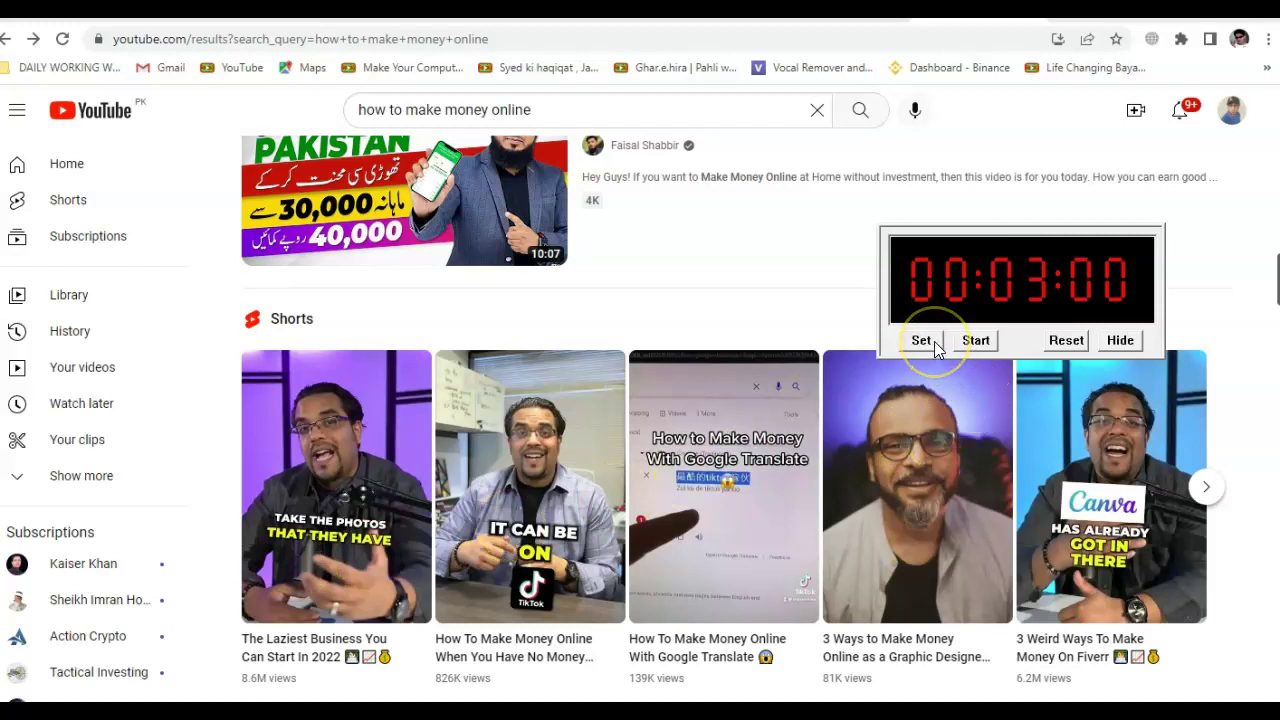
- Start the 00:03:00 countdown over YouTube's 'how to make money online' search results
left_click(975, 343)
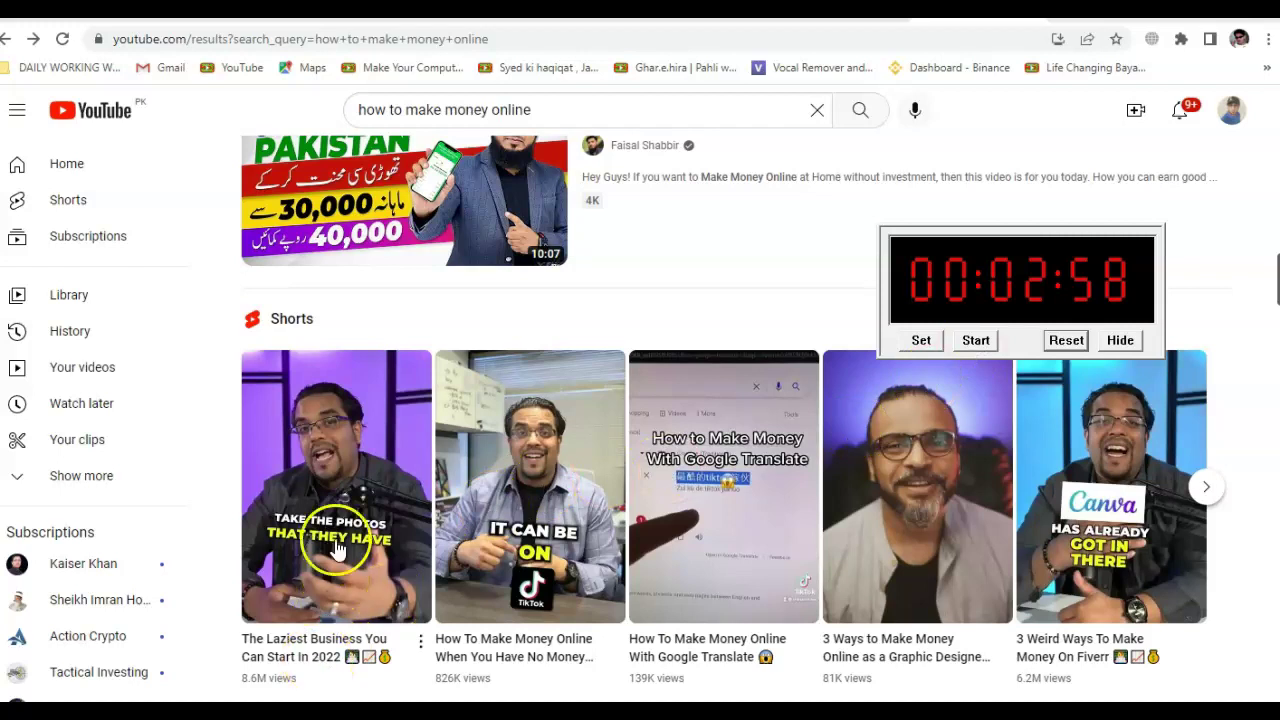
mouse_move(336, 486)
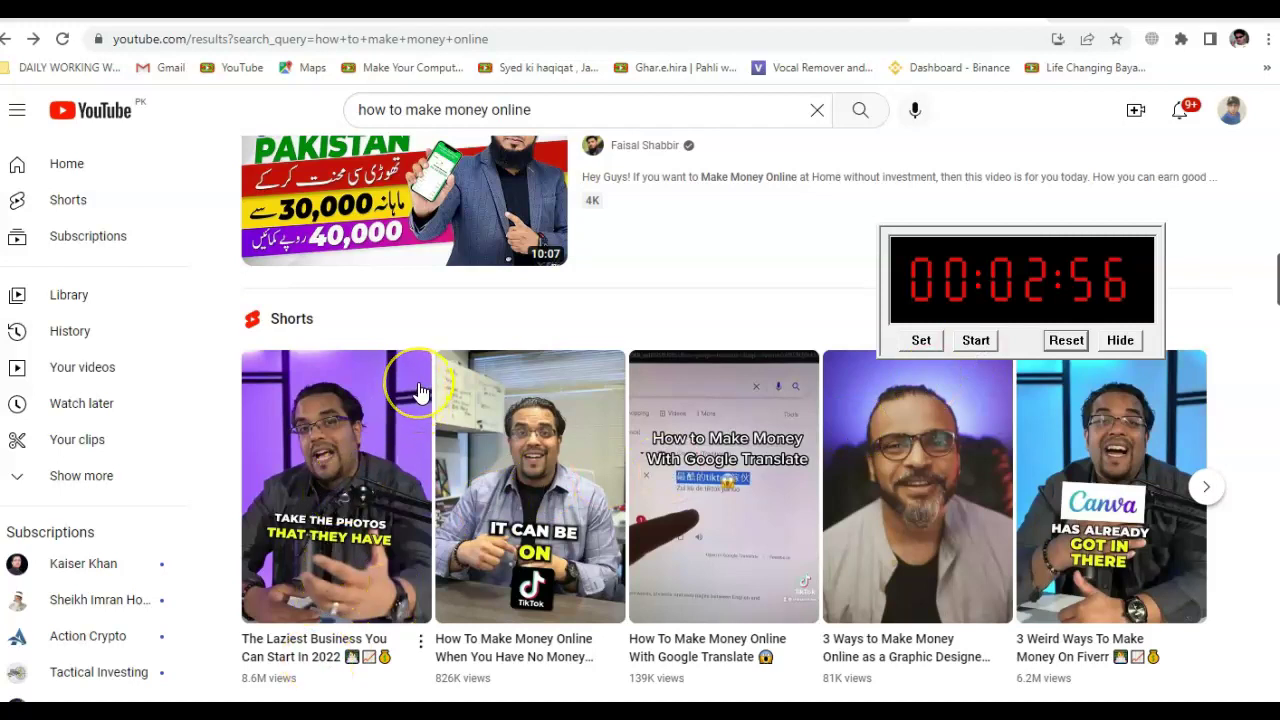
- Open the Short 'How To Make Money Online When You Have No Money' and copy its web address
left_click(559, 459)
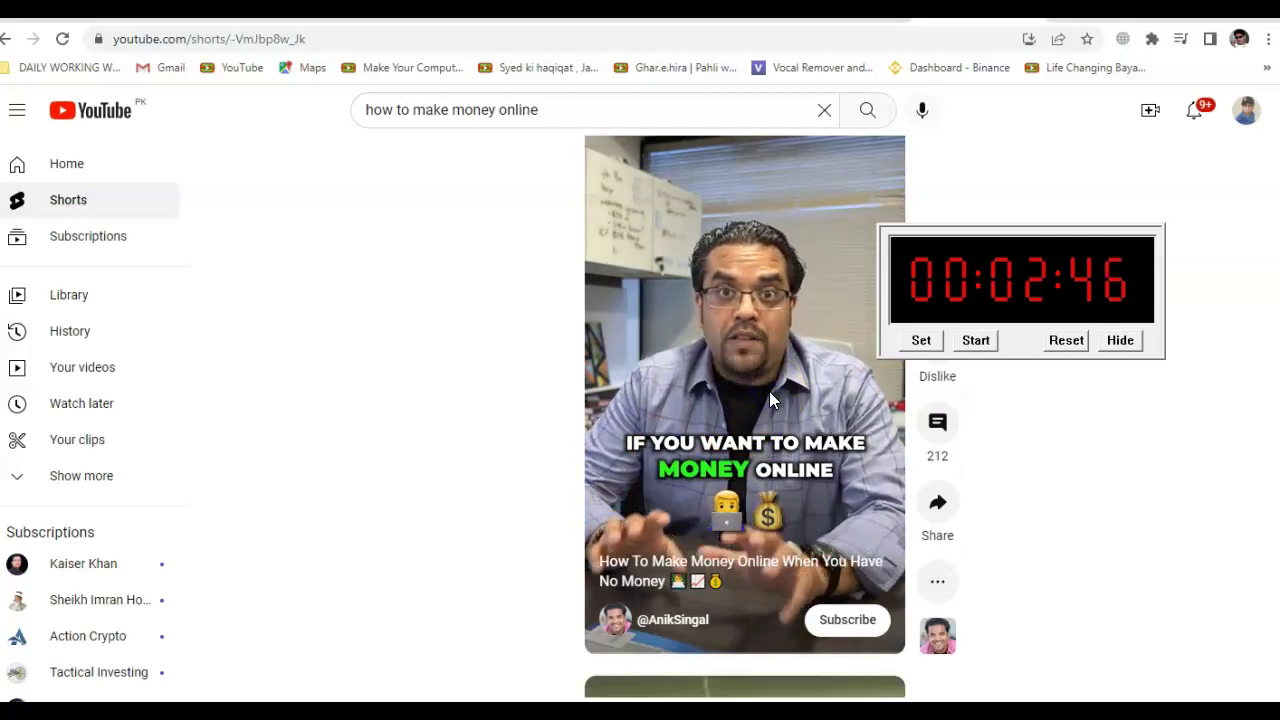
left_click(332, 40)
right_click(283, 42)
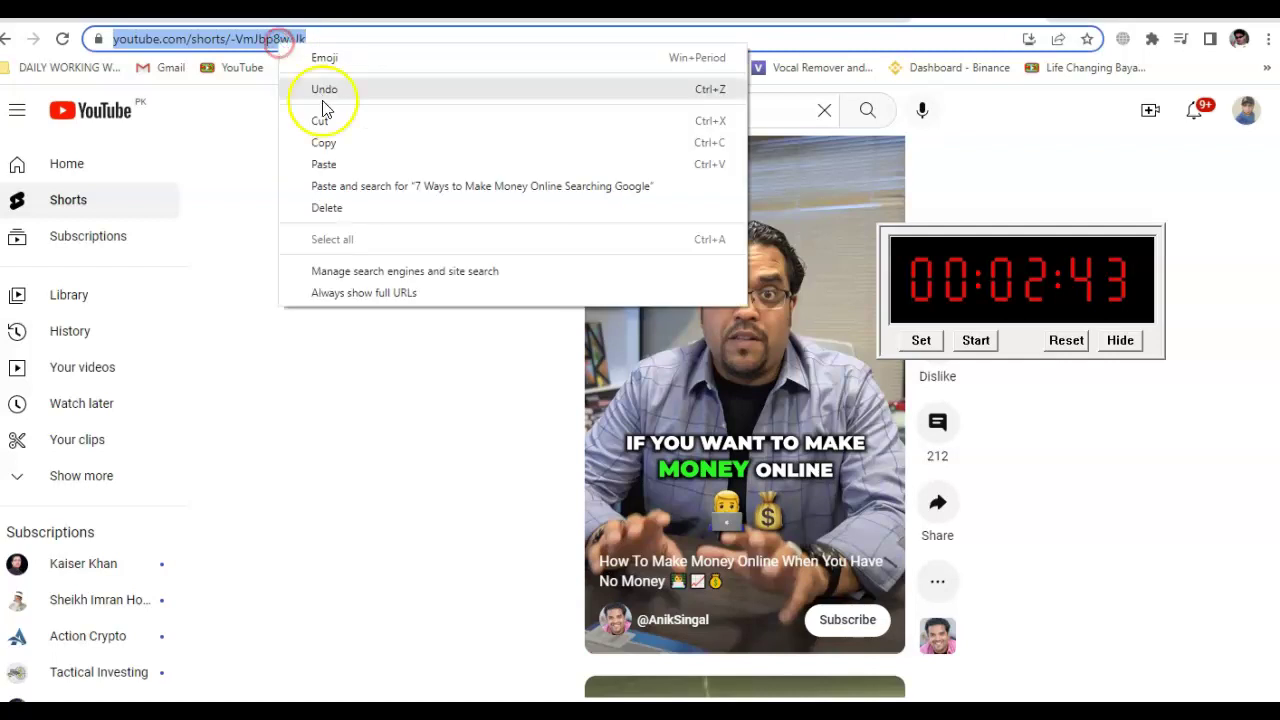
left_click(323, 150)
- Open AdClickXpress's Submit Video form and paste the copied Short link as the video URL
key("ctrl+Tab")
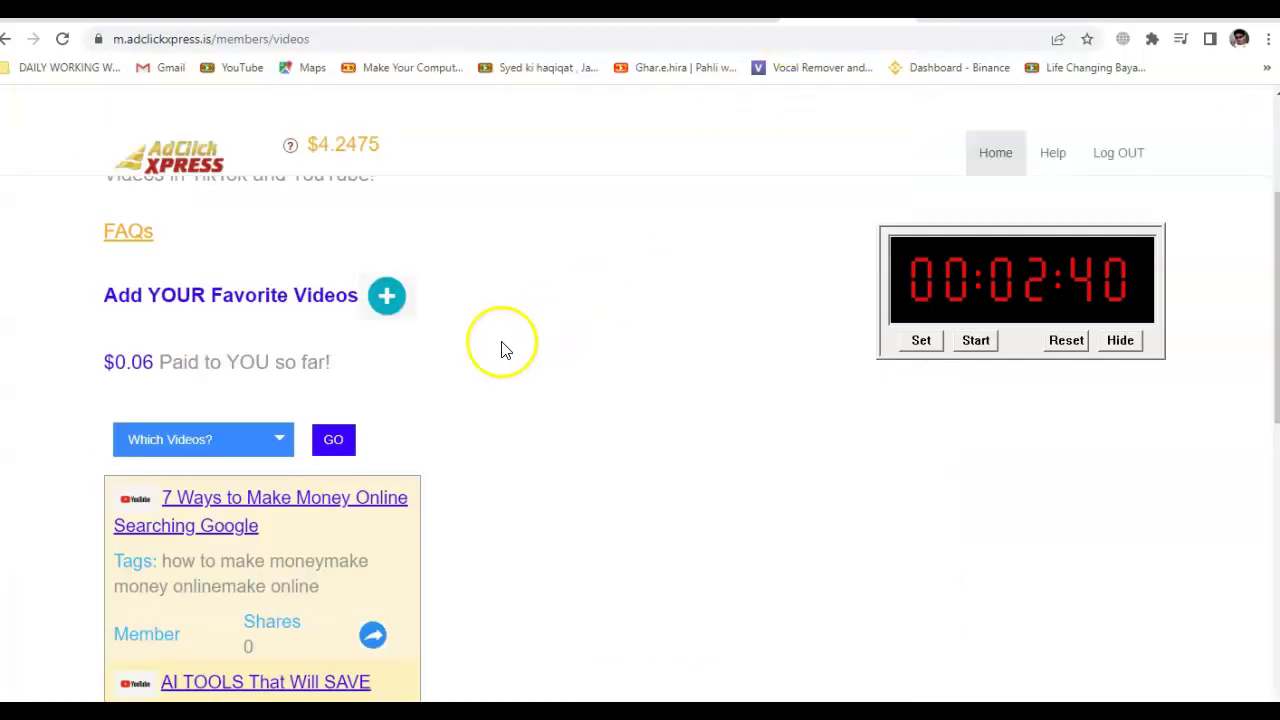
scroll(290, 408, "up", 2)
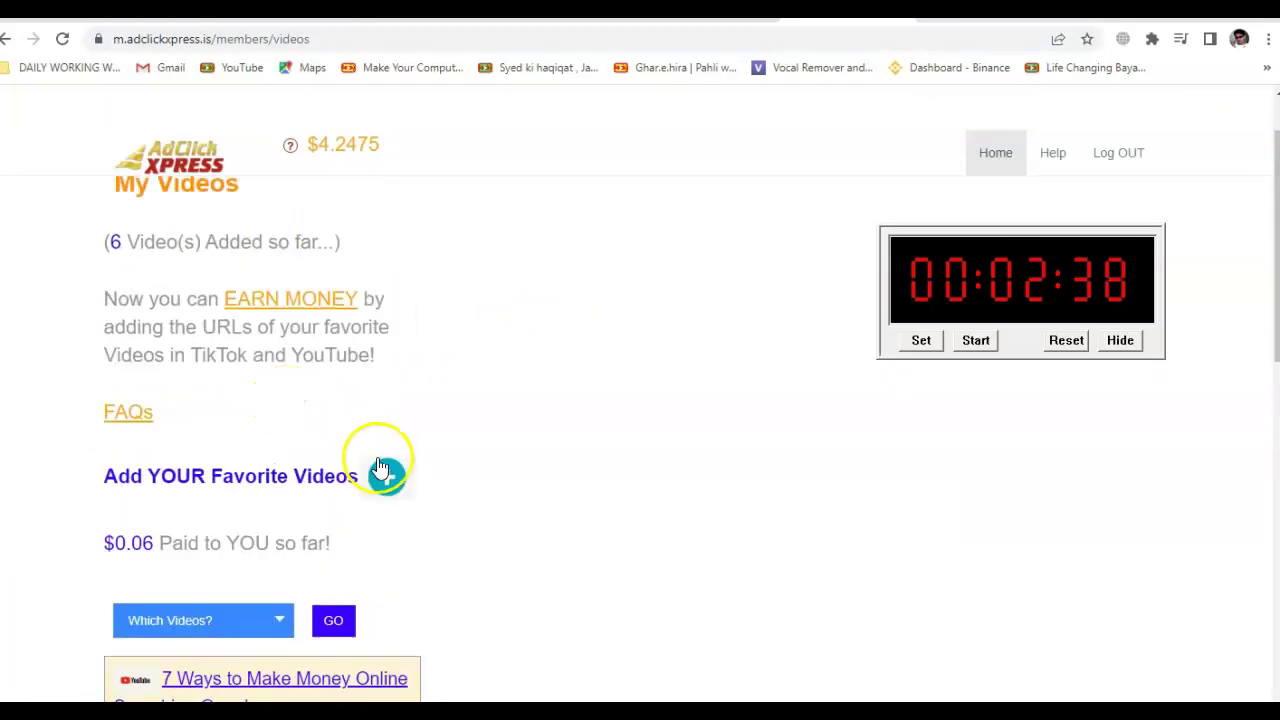
left_click(387, 477)
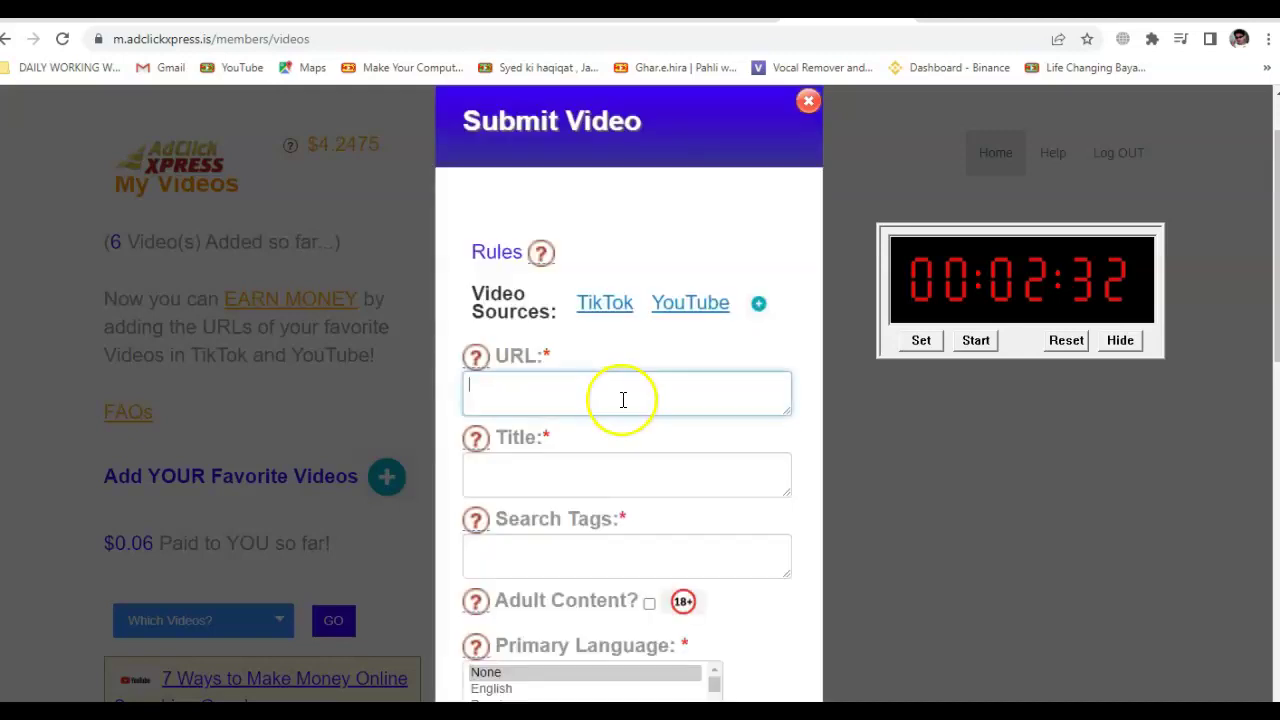
left_click(552, 445)
right_click(565, 445)
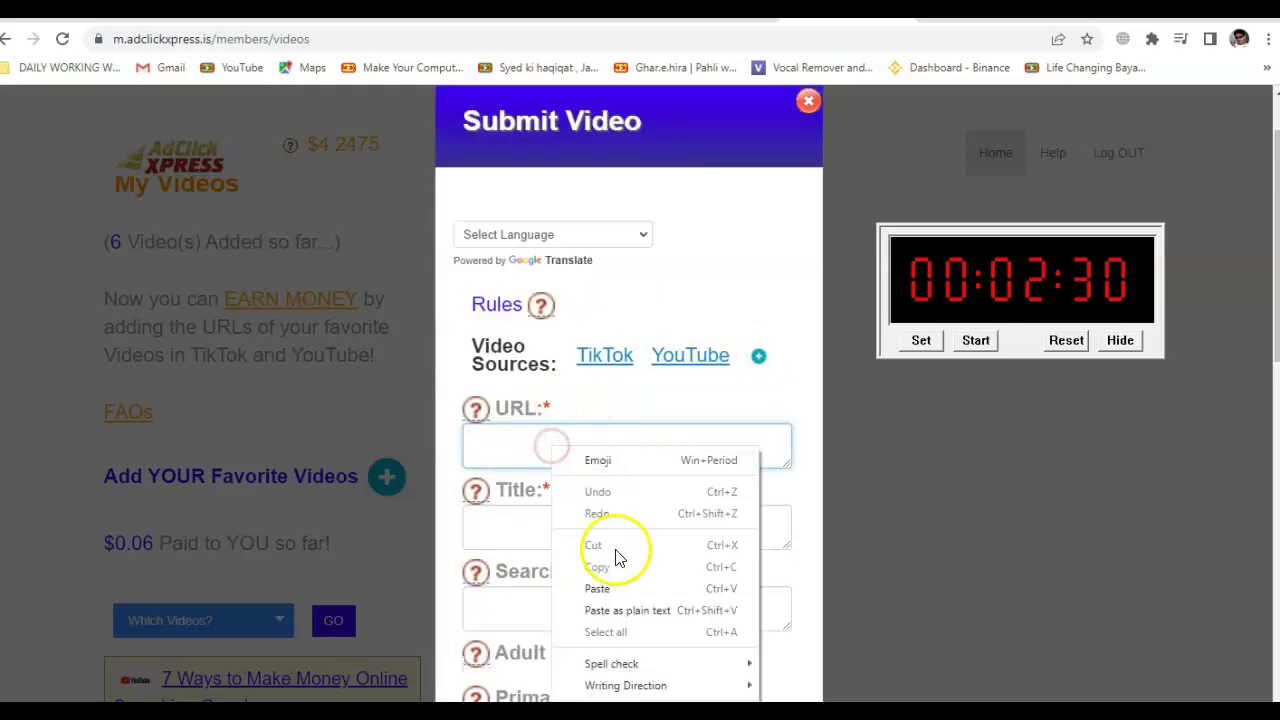
left_click(623, 586)
scroll(670, 526, "down", 1)
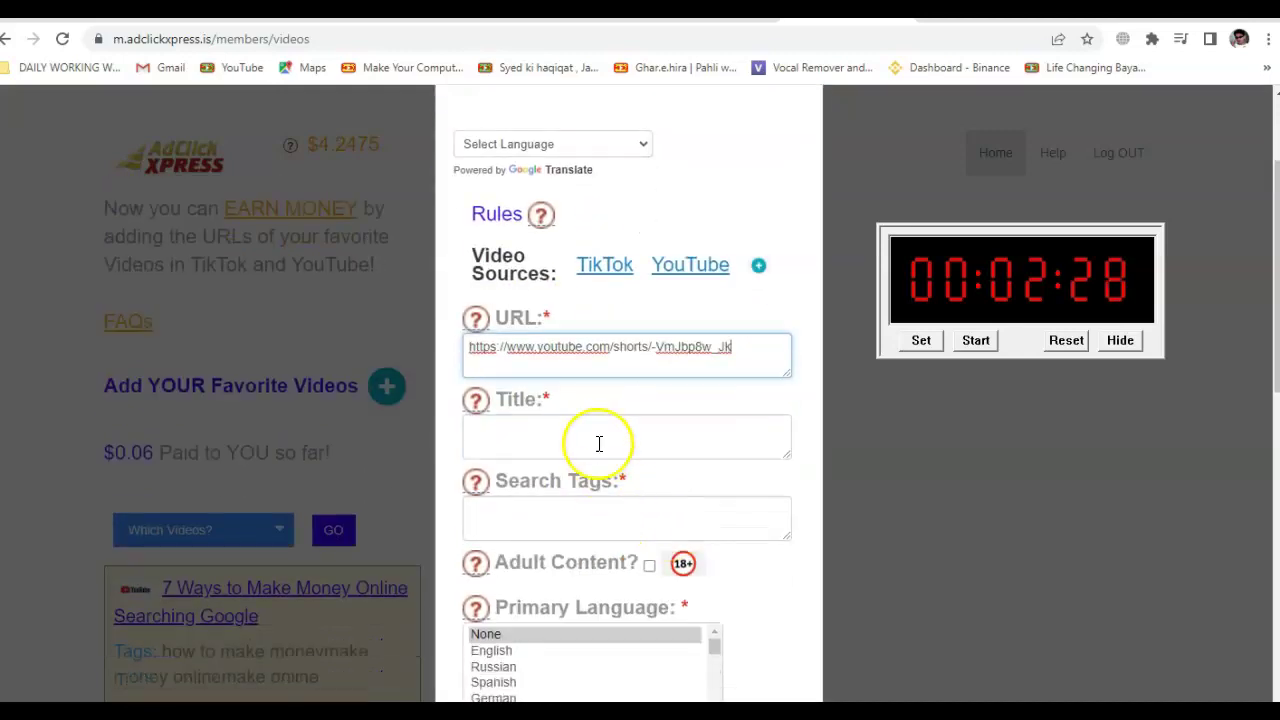
left_click(600, 437)
- Copy the Short's title 'How To Make Money Online When You Have No Money' from YouTube
key("alt+Tab")
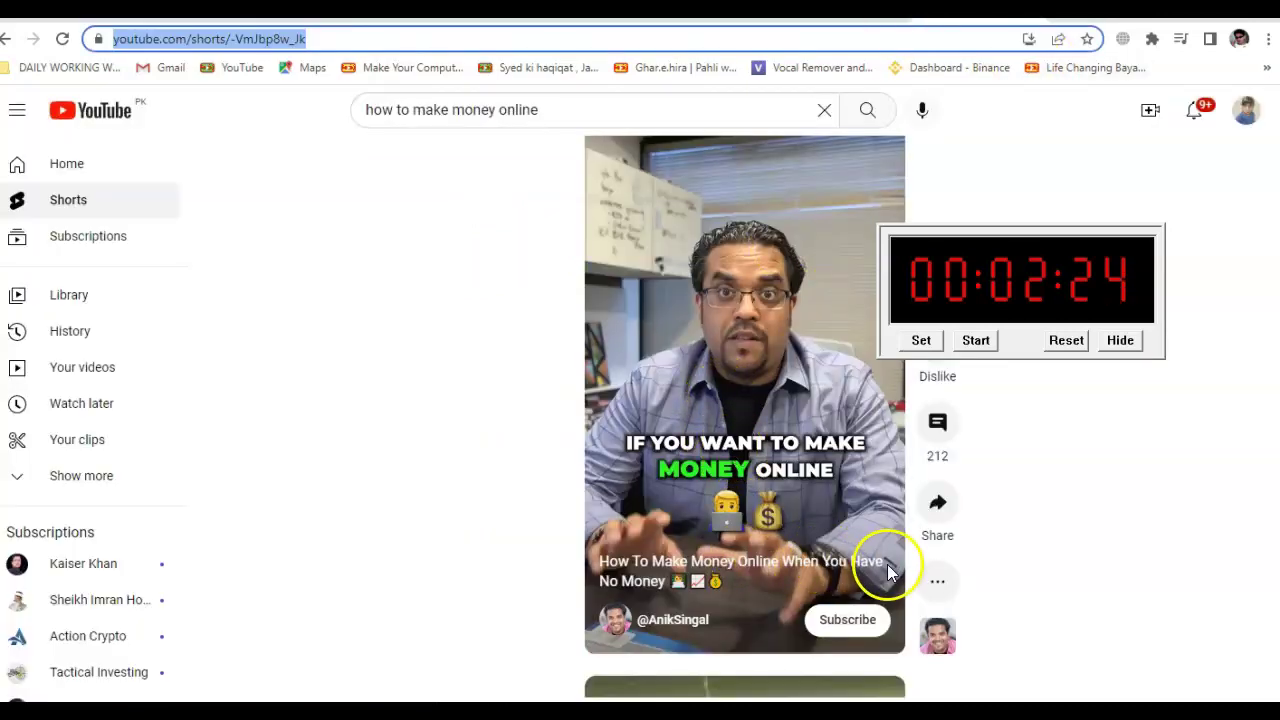
left_click_drag(665, 583, 601, 562)
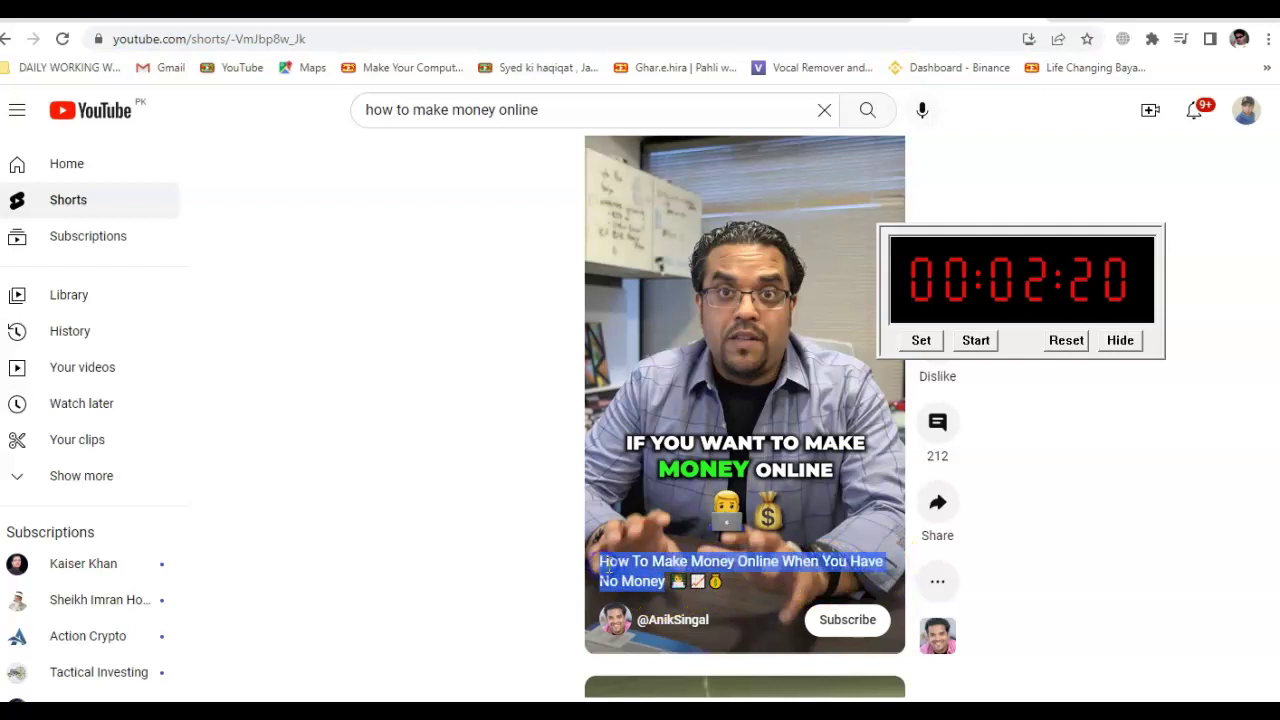
right_click(619, 568)
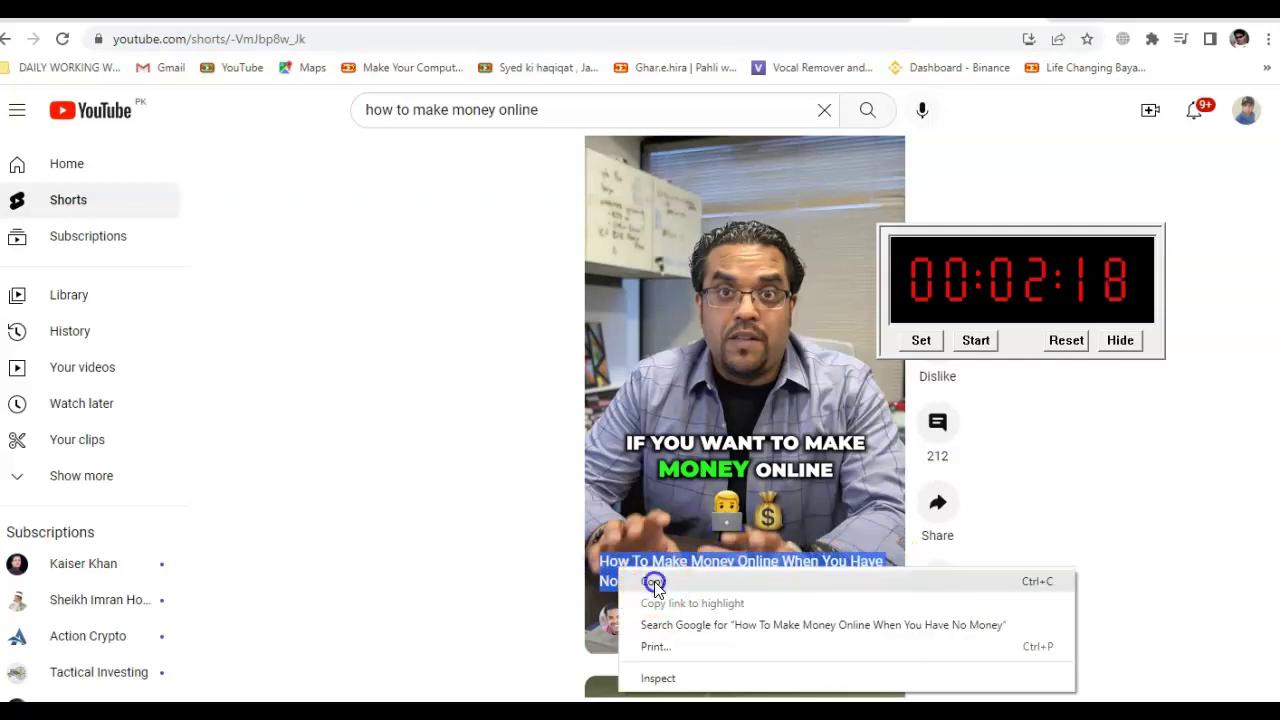
left_click(652, 582)
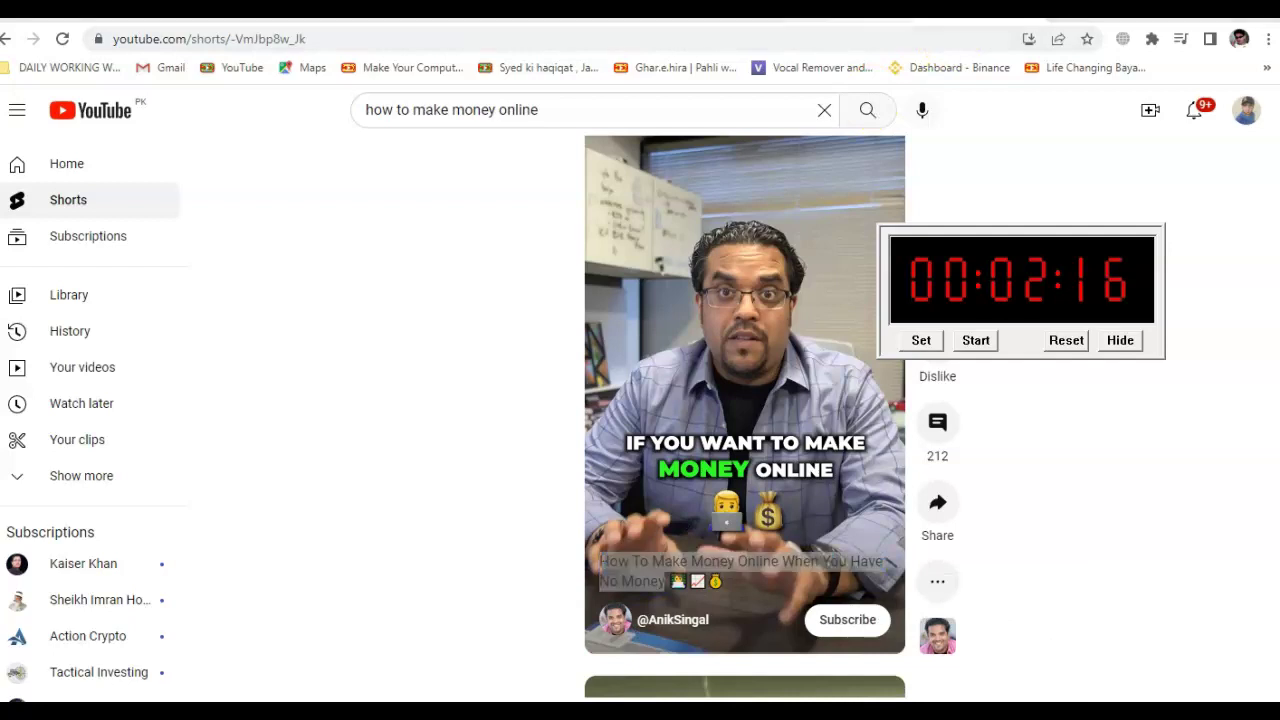
key("ctrl+Tab")
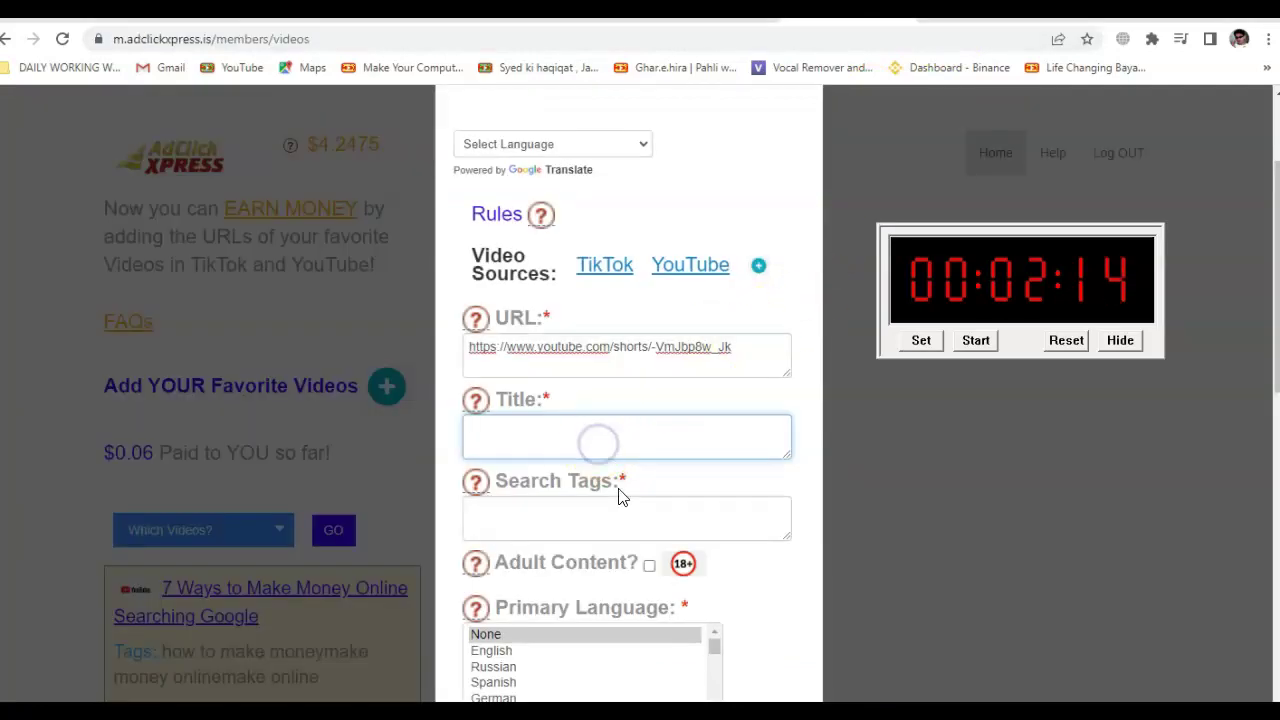
- Paste 'How To Make Money Online When You Have No Money' into the Submit Video Title field
right_click(610, 445)
left_click(640, 588)
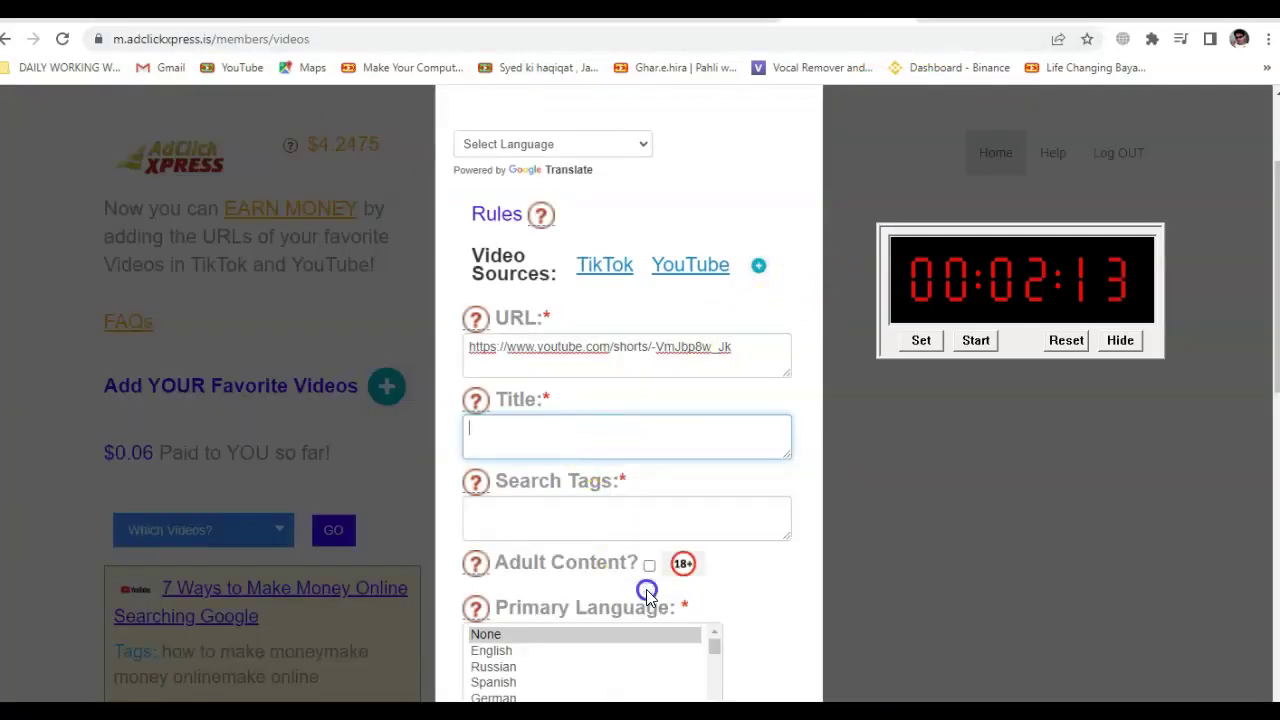
left_click(524, 517)
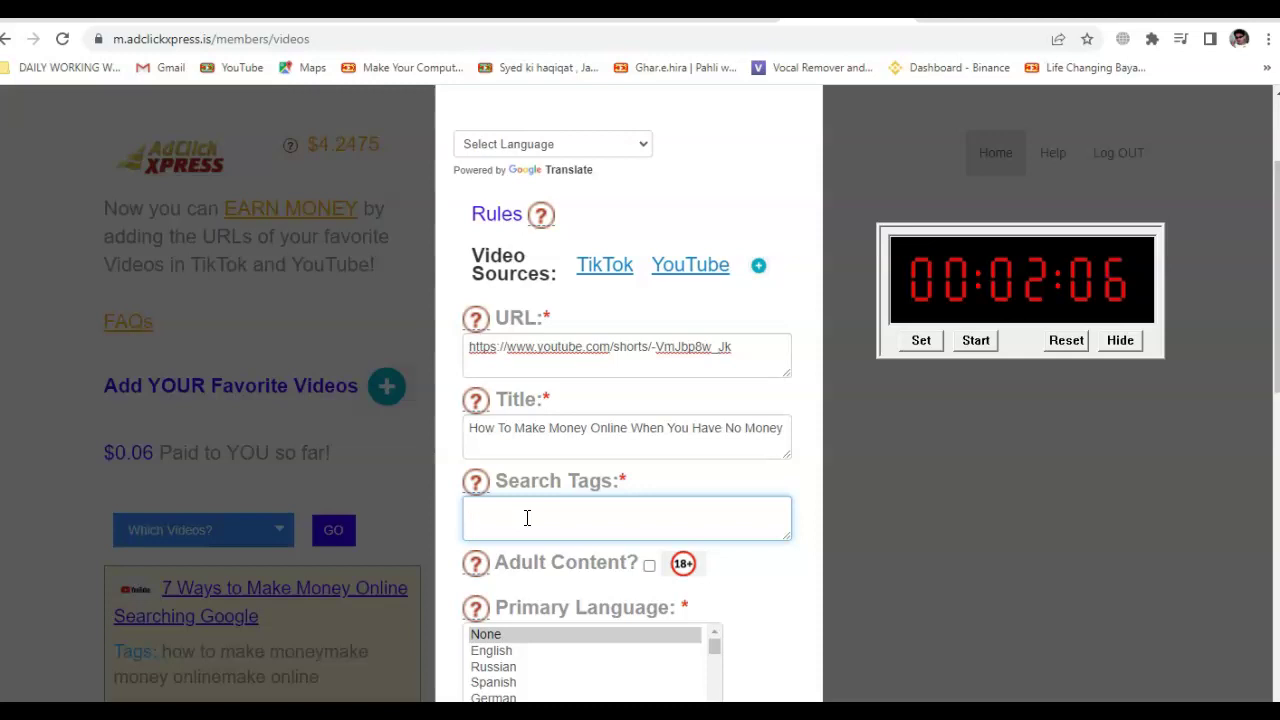
- Enter search tags '#how to make money online#make money online' and add 'watch video make money'
type("#how")
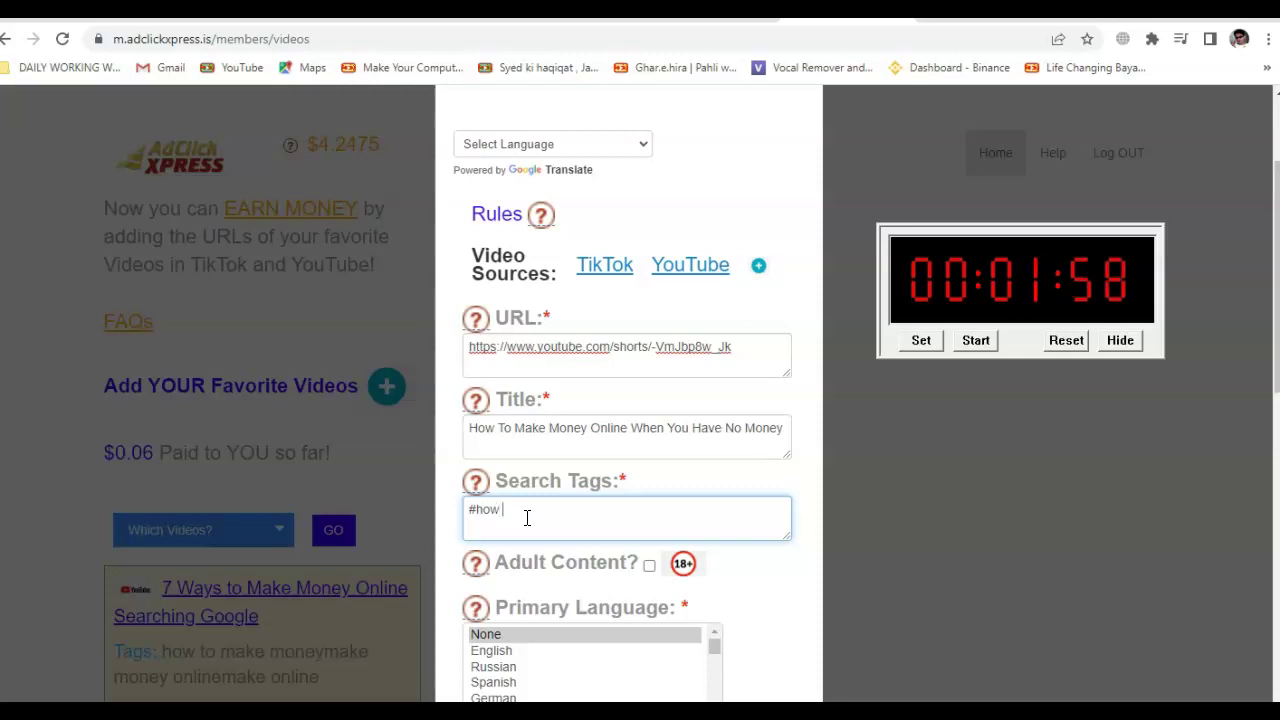
type("t")
type("o ma")
type("ke mo")
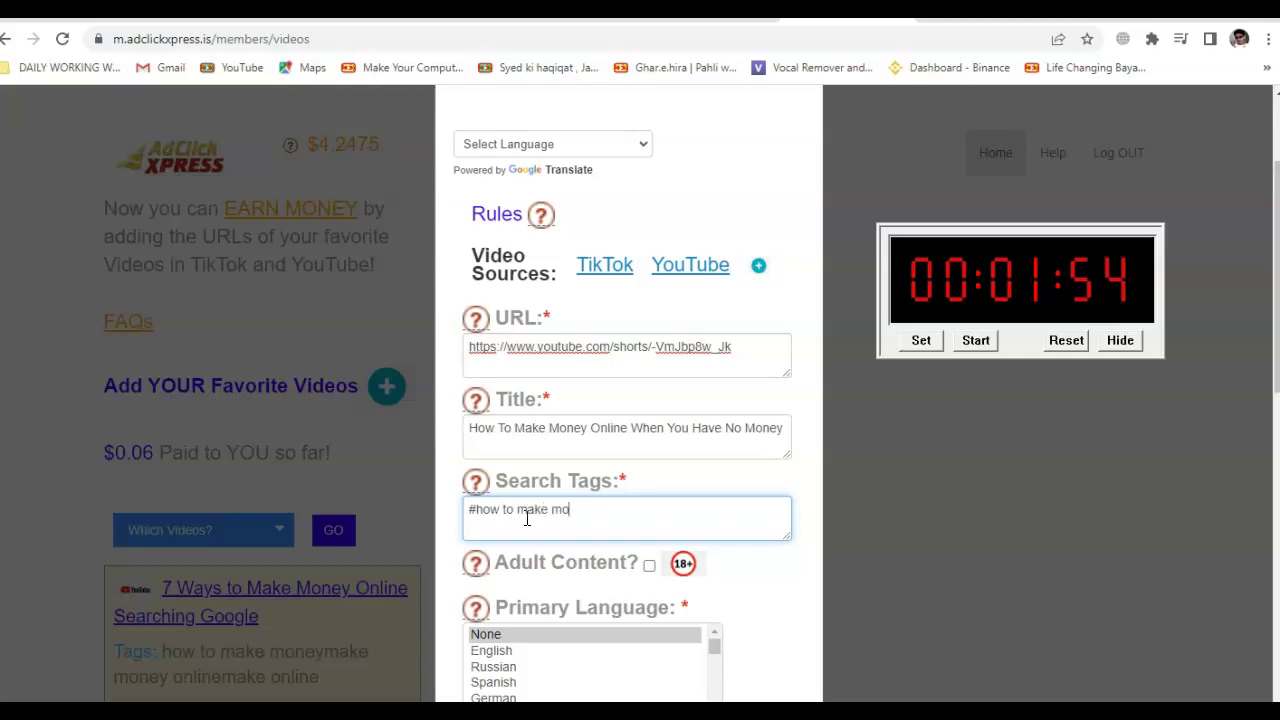
type("ney")
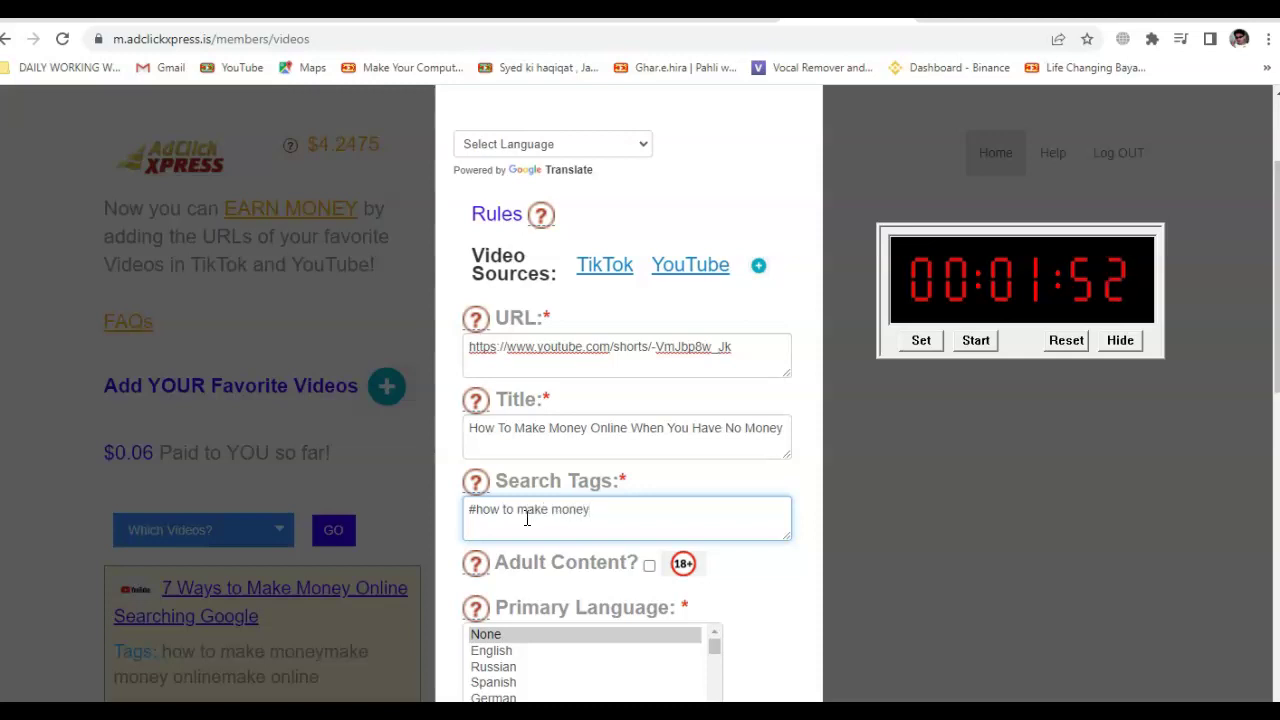
type(" on")
type("line")
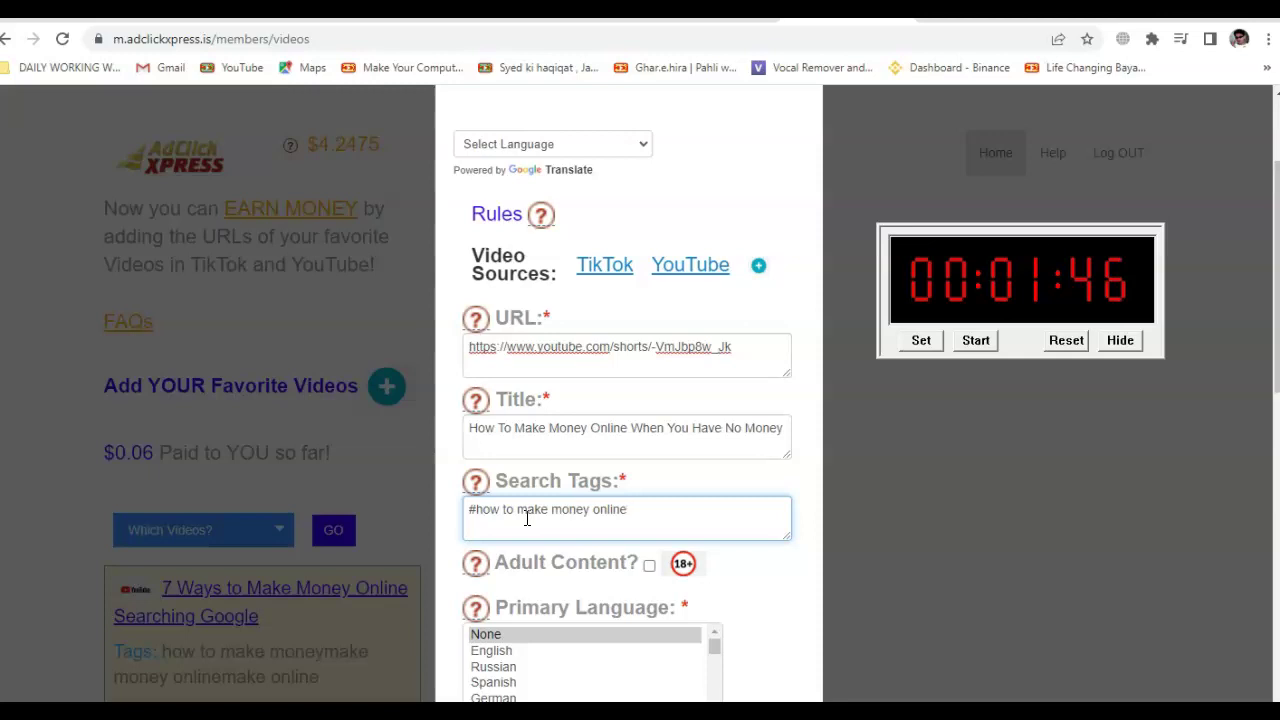
type("#m")
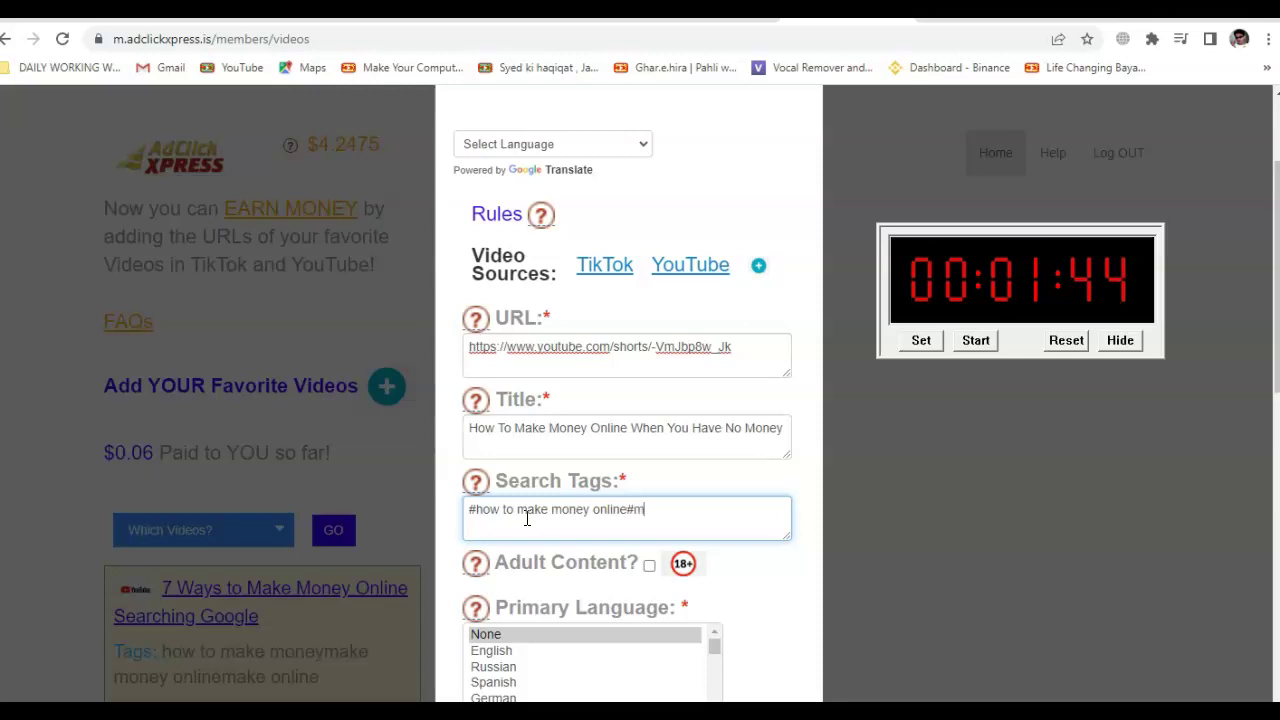
type("ake")
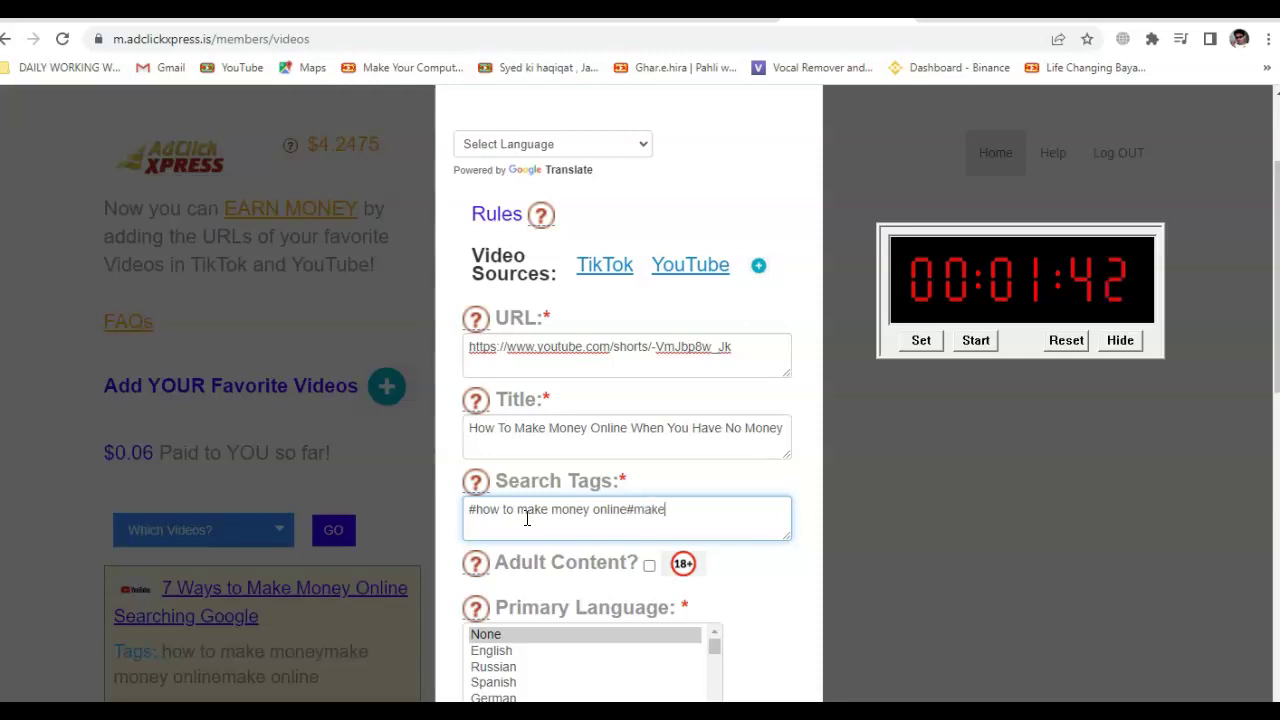
type(" m")
type("one")
type("y o")
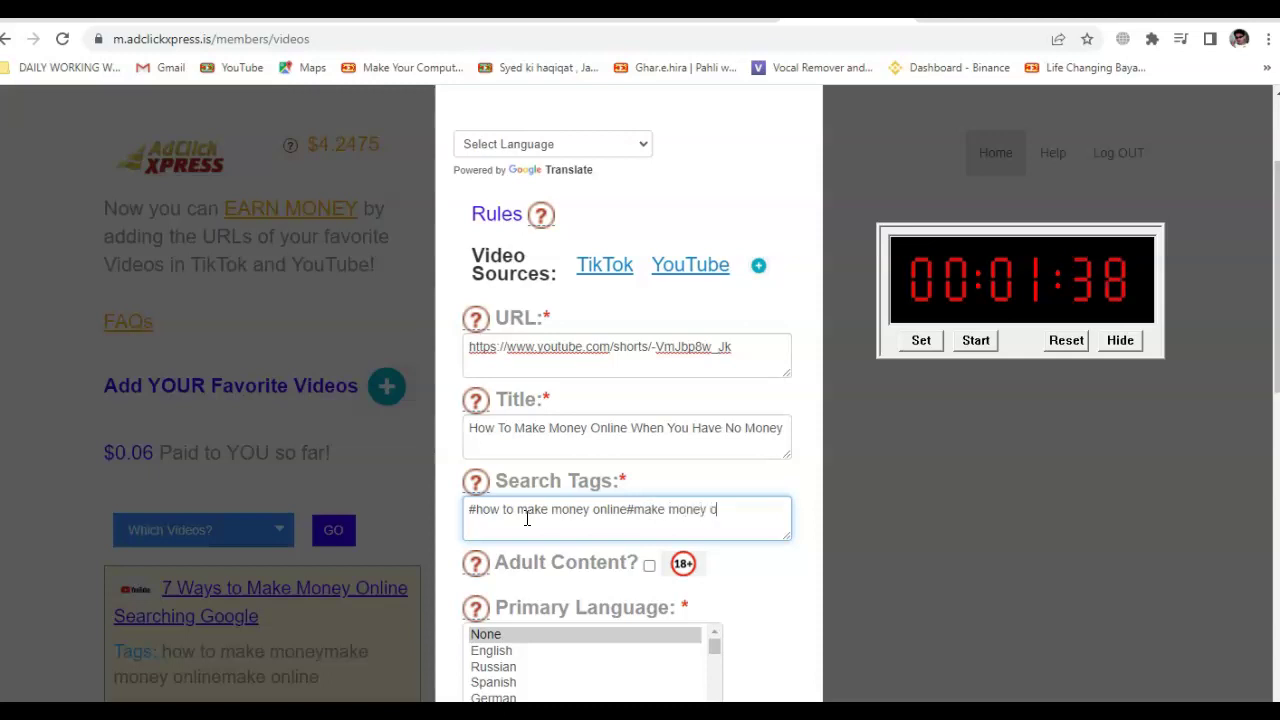
type("nline")
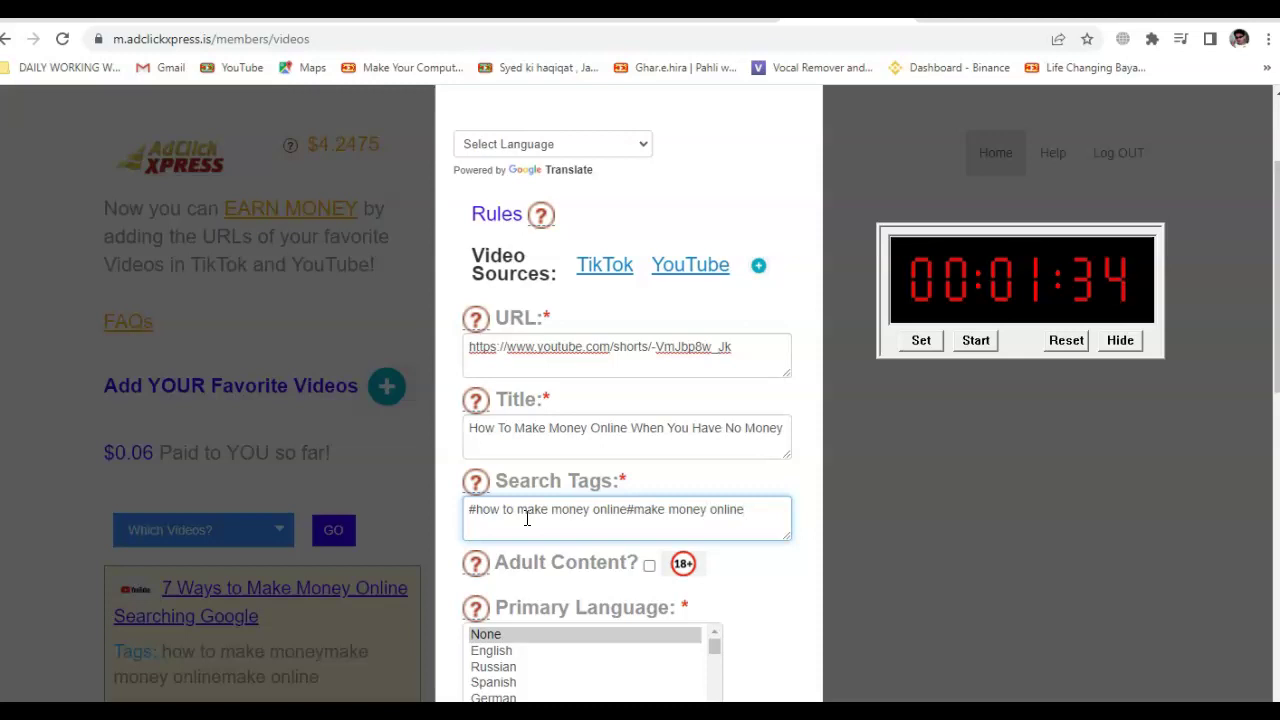
type("#")
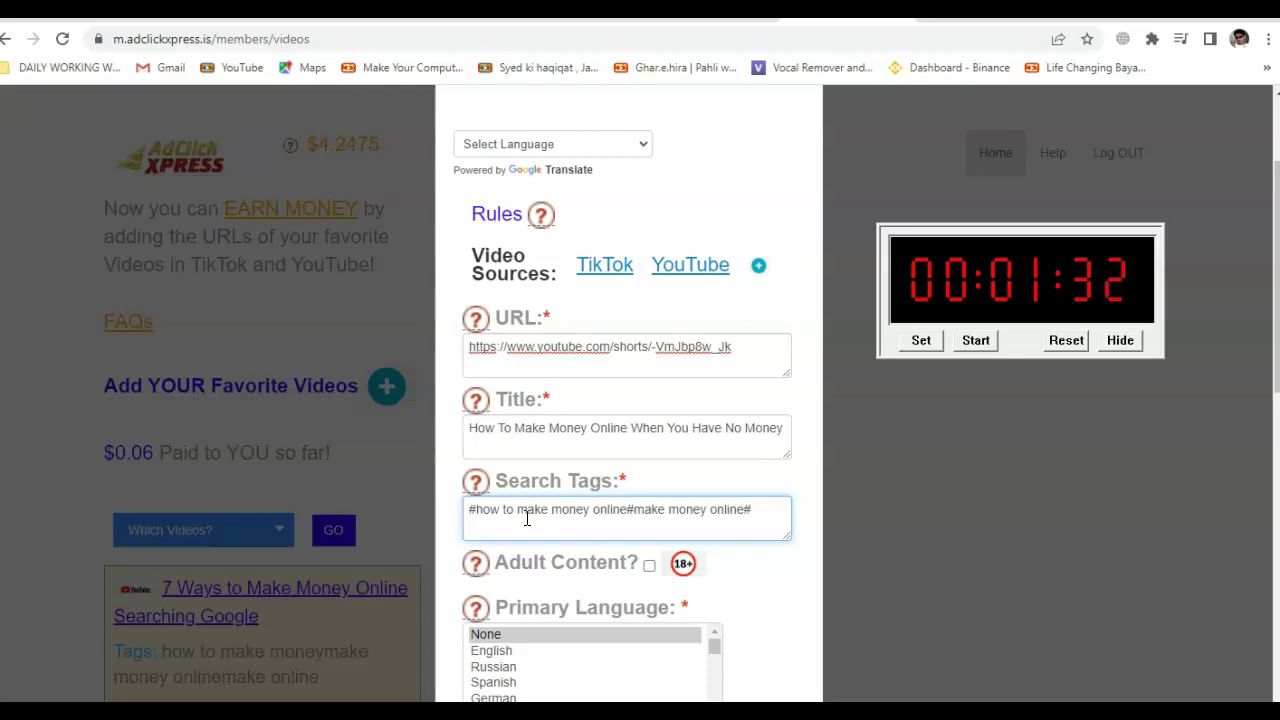
type("f")
key("BackSpace")
key("BackSpace")
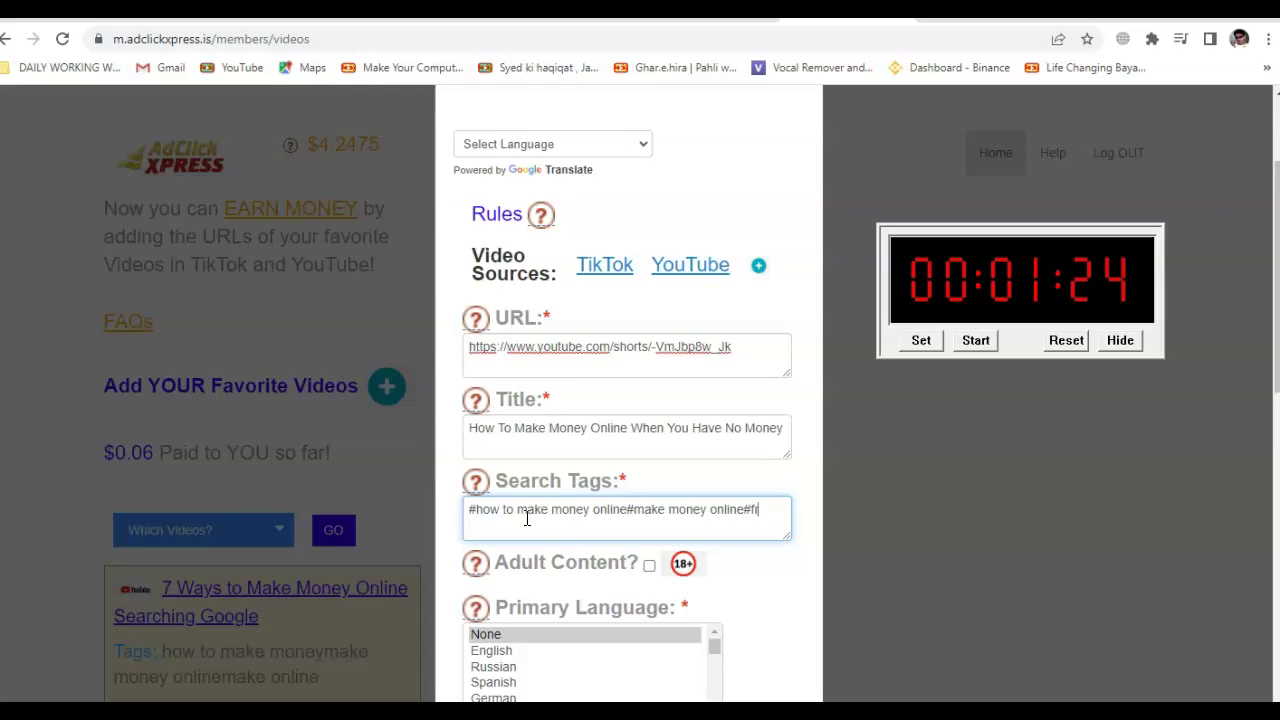
key("BackSpace")
type("wa")
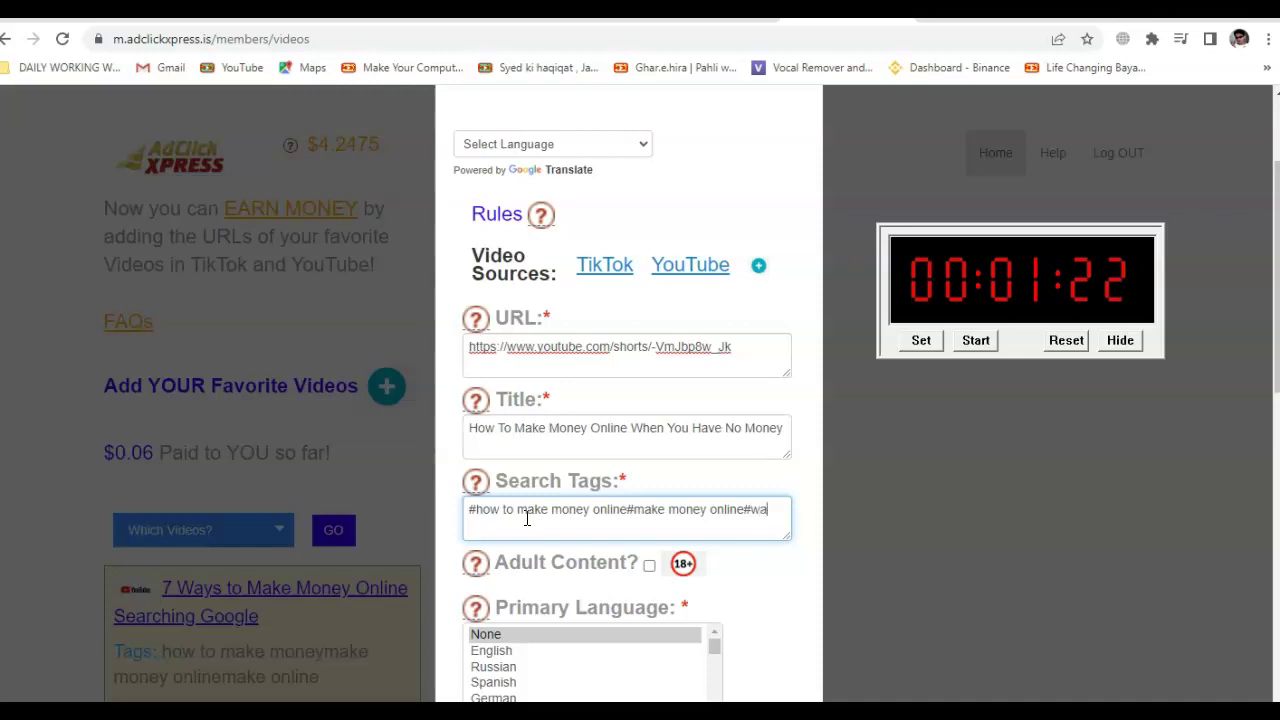
type("tc")
type("h")
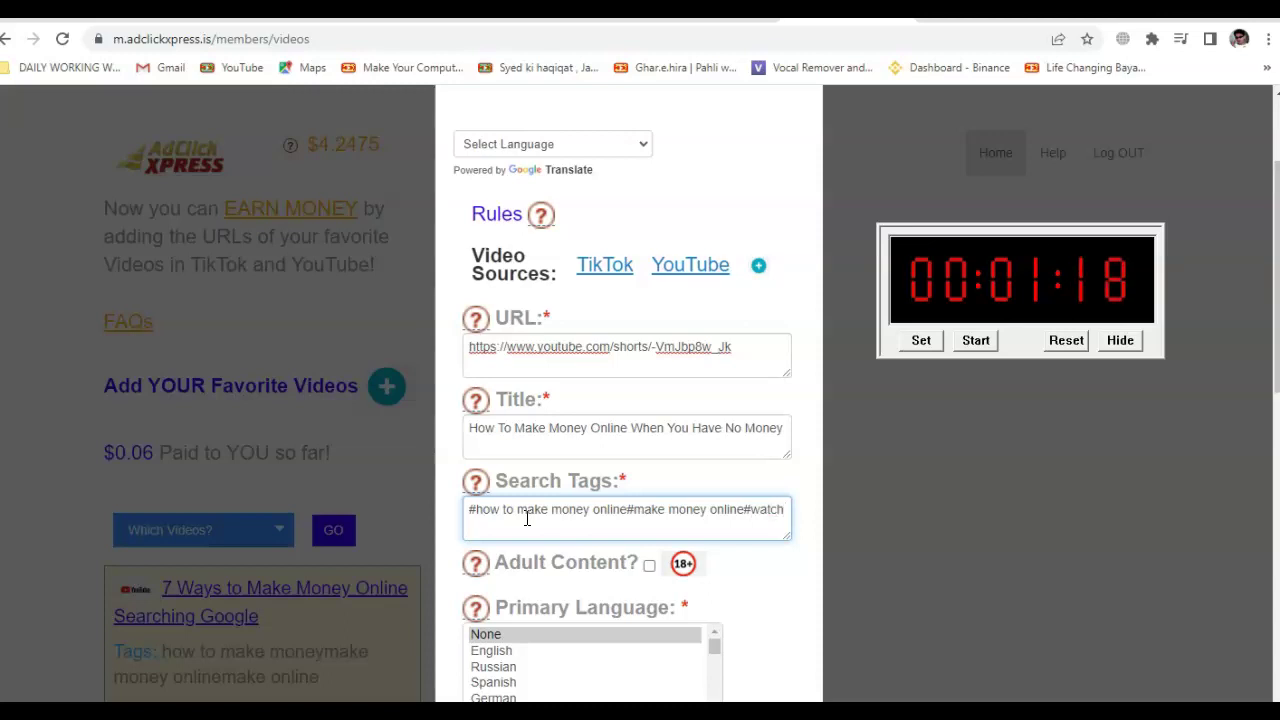
type(" video ")
type("m")
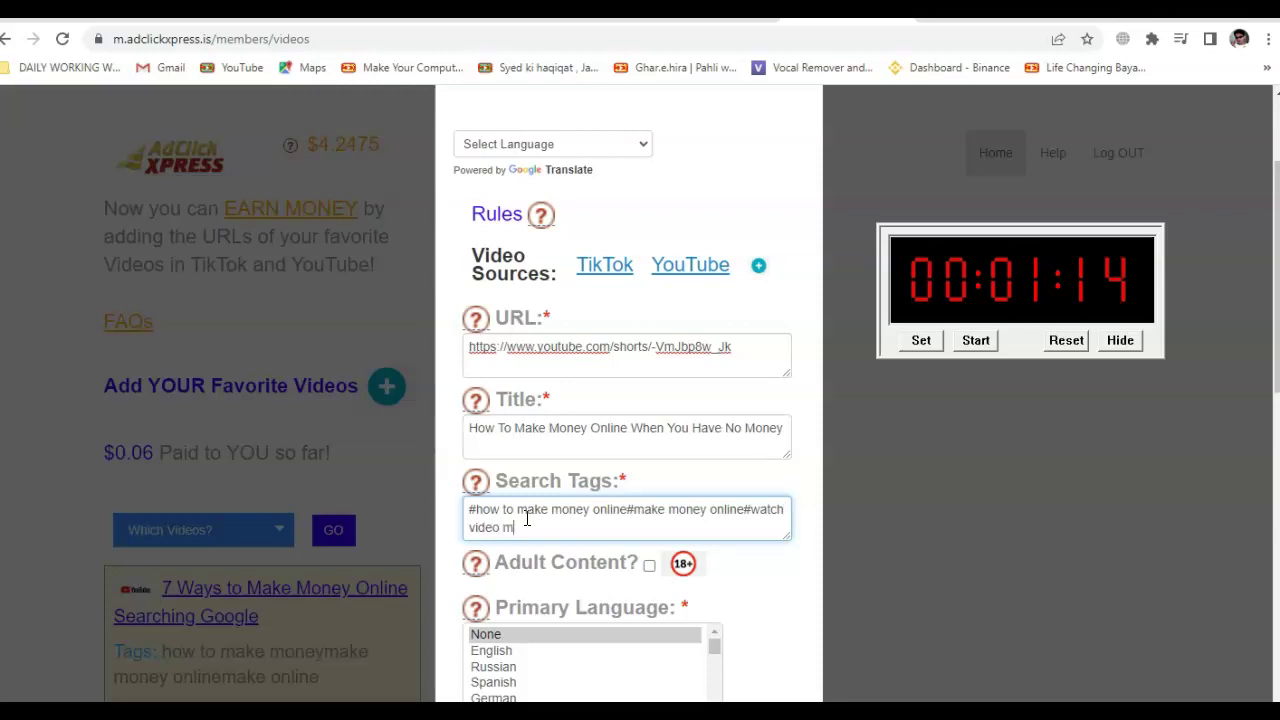
type("ake ")
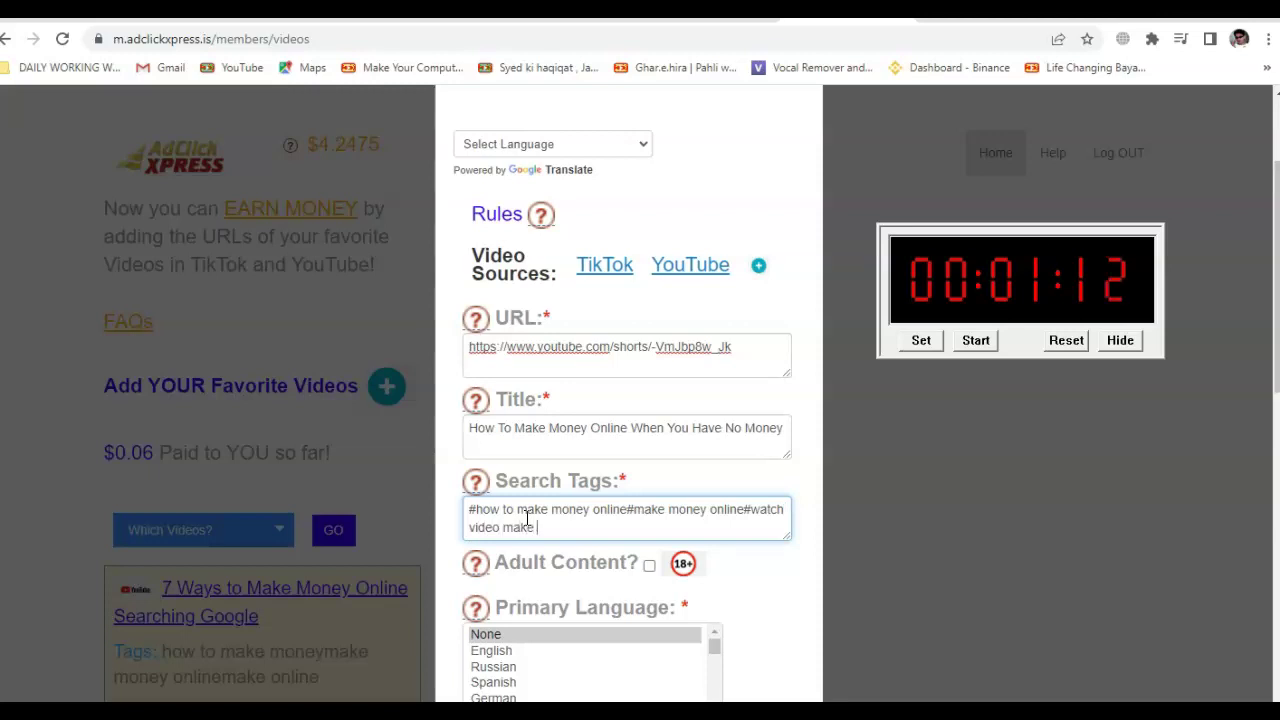
type("mone")
type("y")
- Set the video's Primary Language to English
left_click(578, 512)
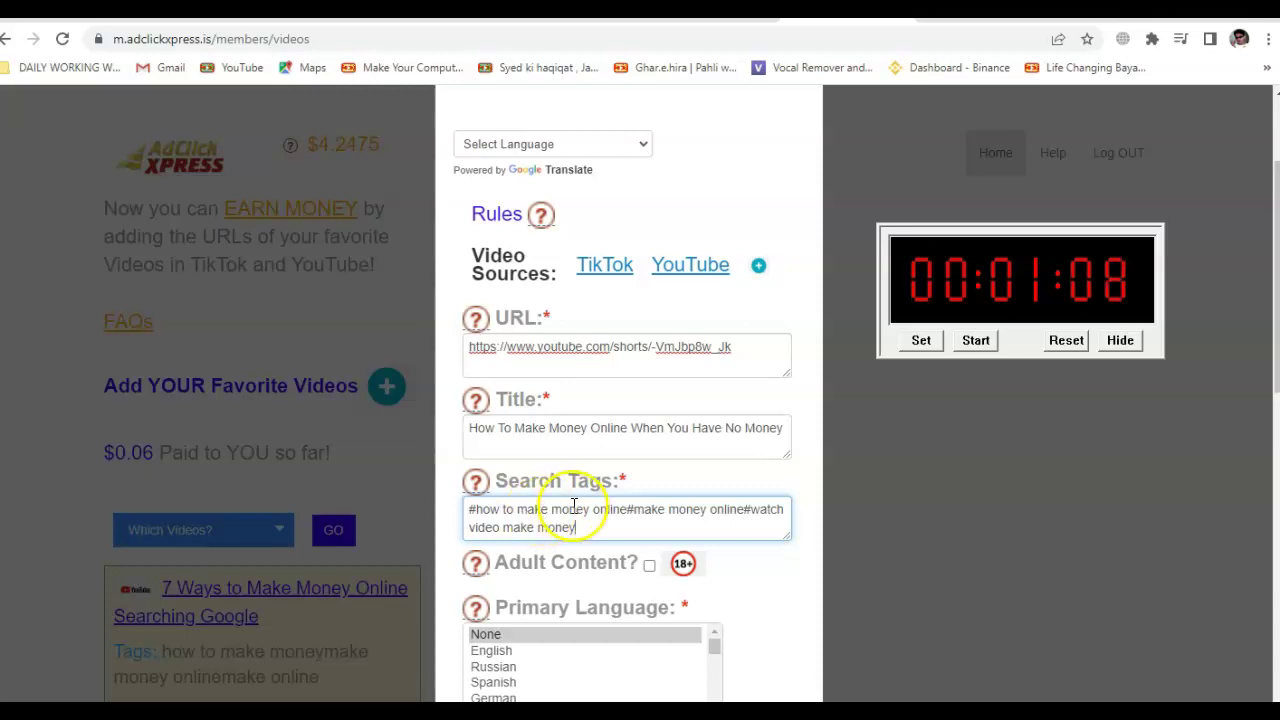
scroll(578, 513, "down", 1)
scroll(578, 513, "down", 1)
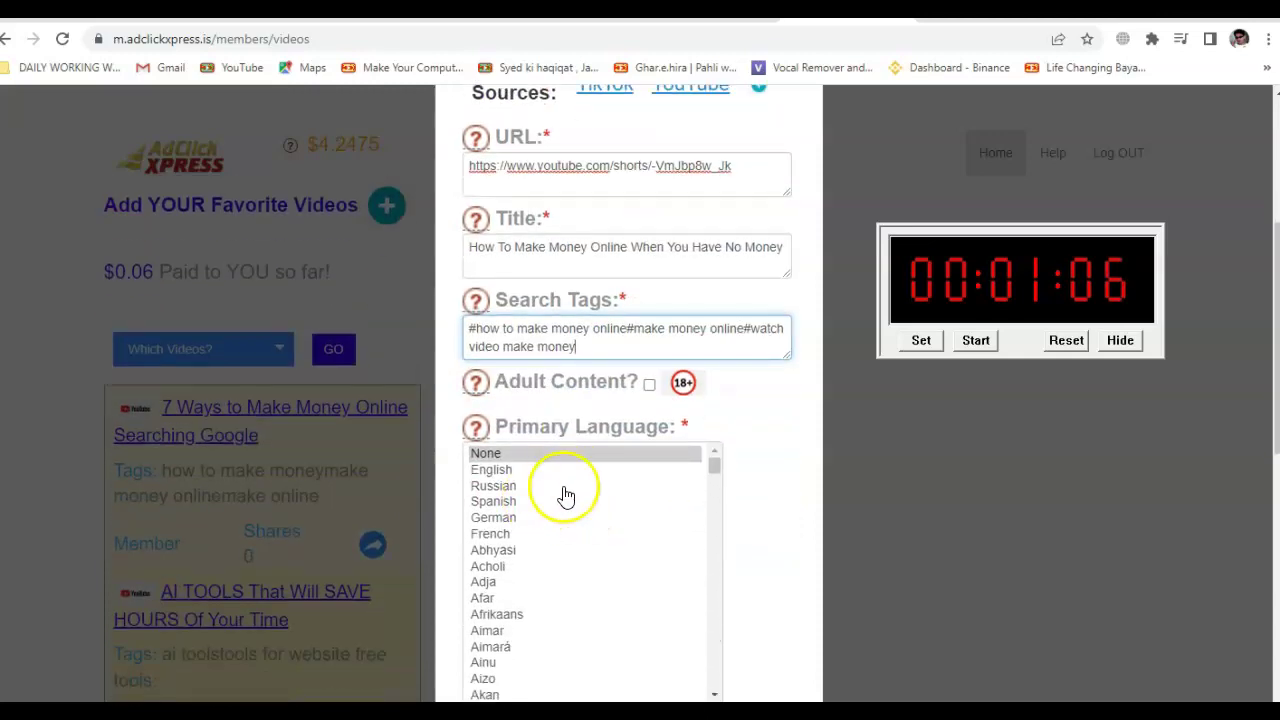
scroll(563, 497, "down", 1)
scroll(667, 527, "up", 1)
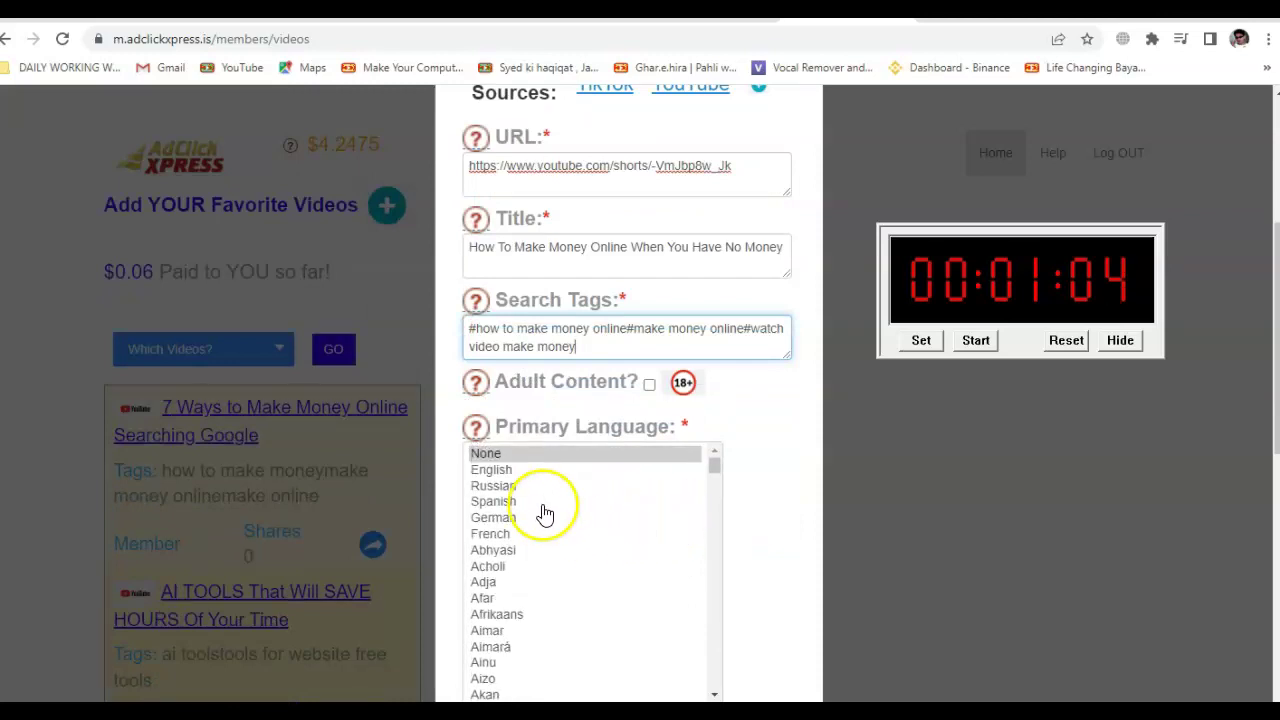
left_click(501, 471)
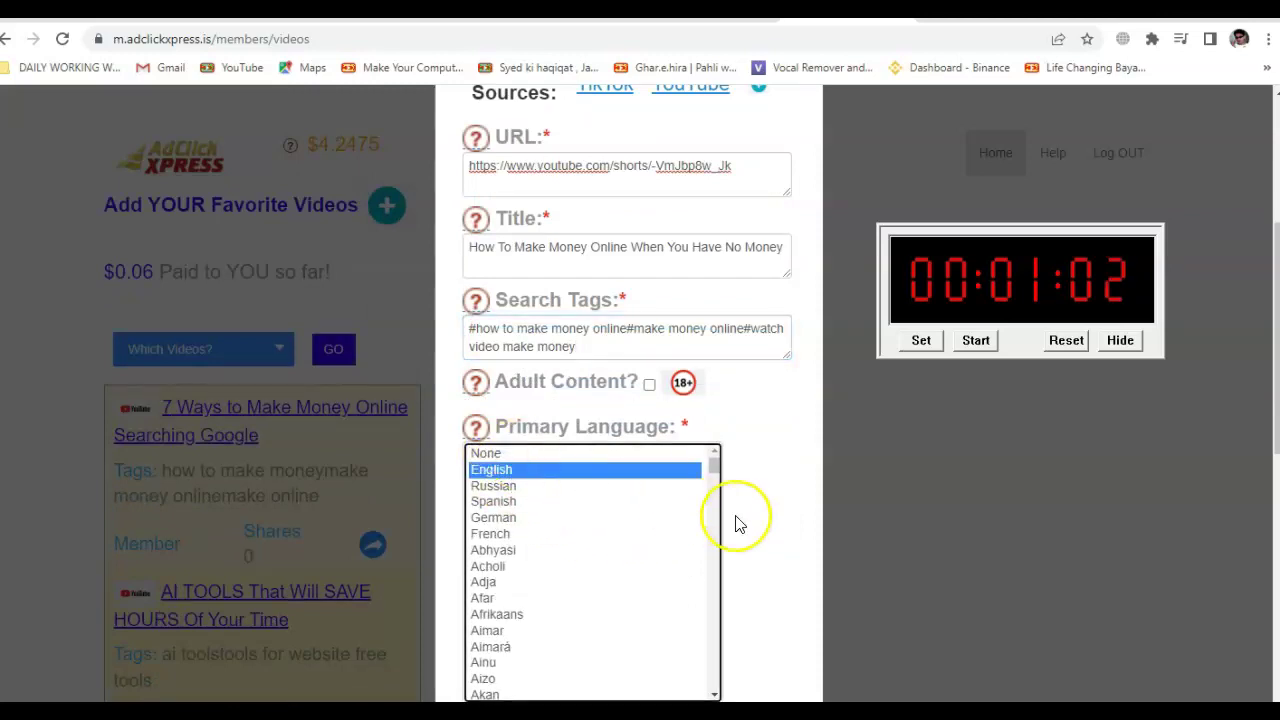
scroll(737, 523, "down", 1)
scroll(736, 523, "down", 1)
scroll(735, 523, "down", 1)
scroll(736, 523, "down", 1)
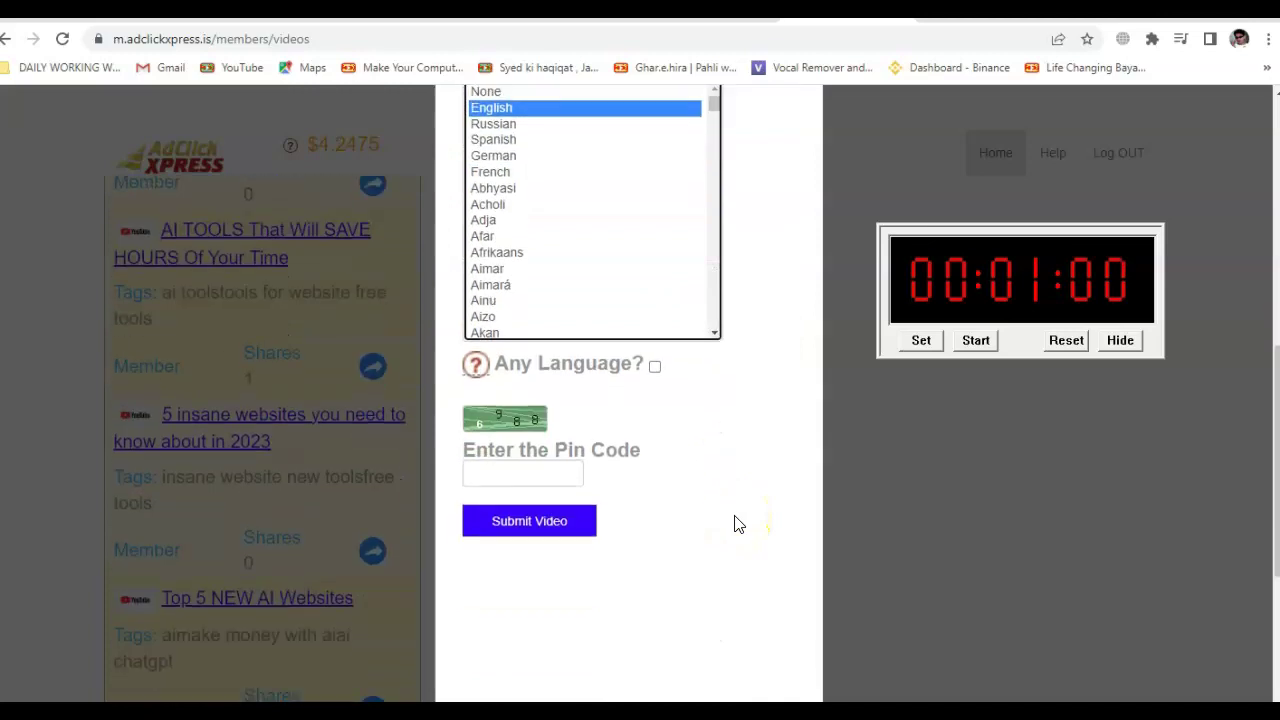
left_click(656, 369)
left_click(564, 475)
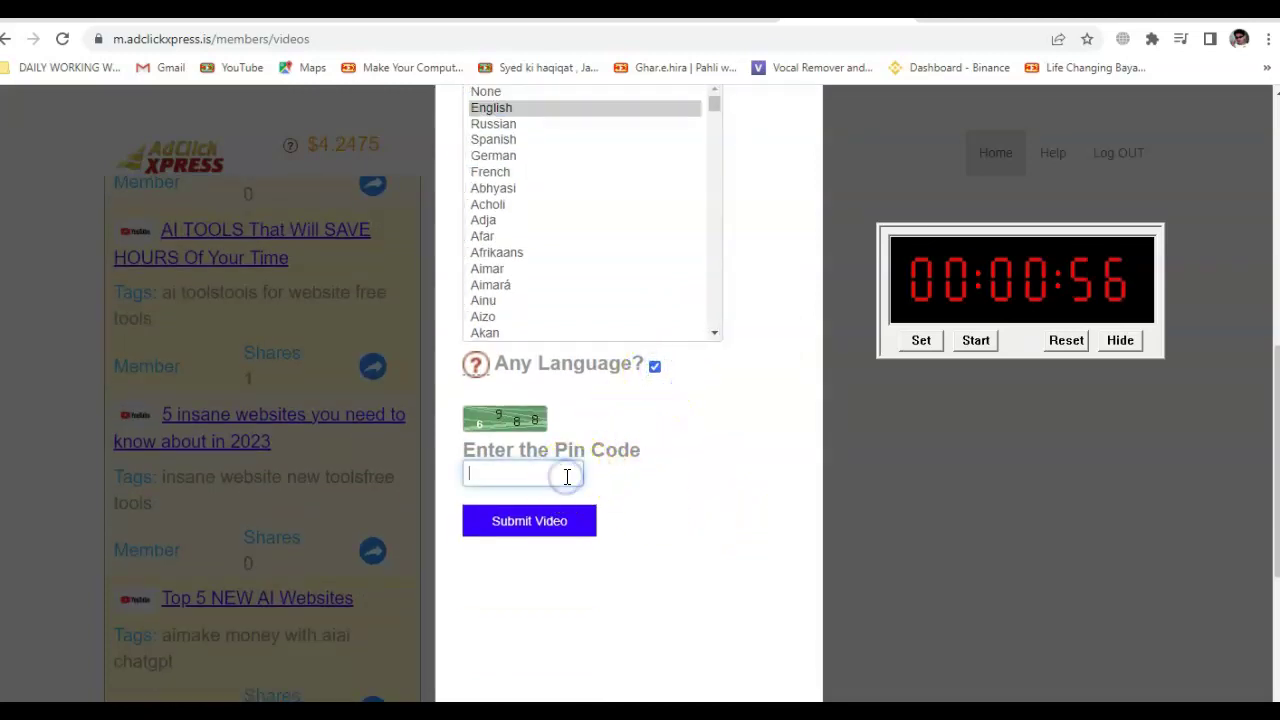
type("6")
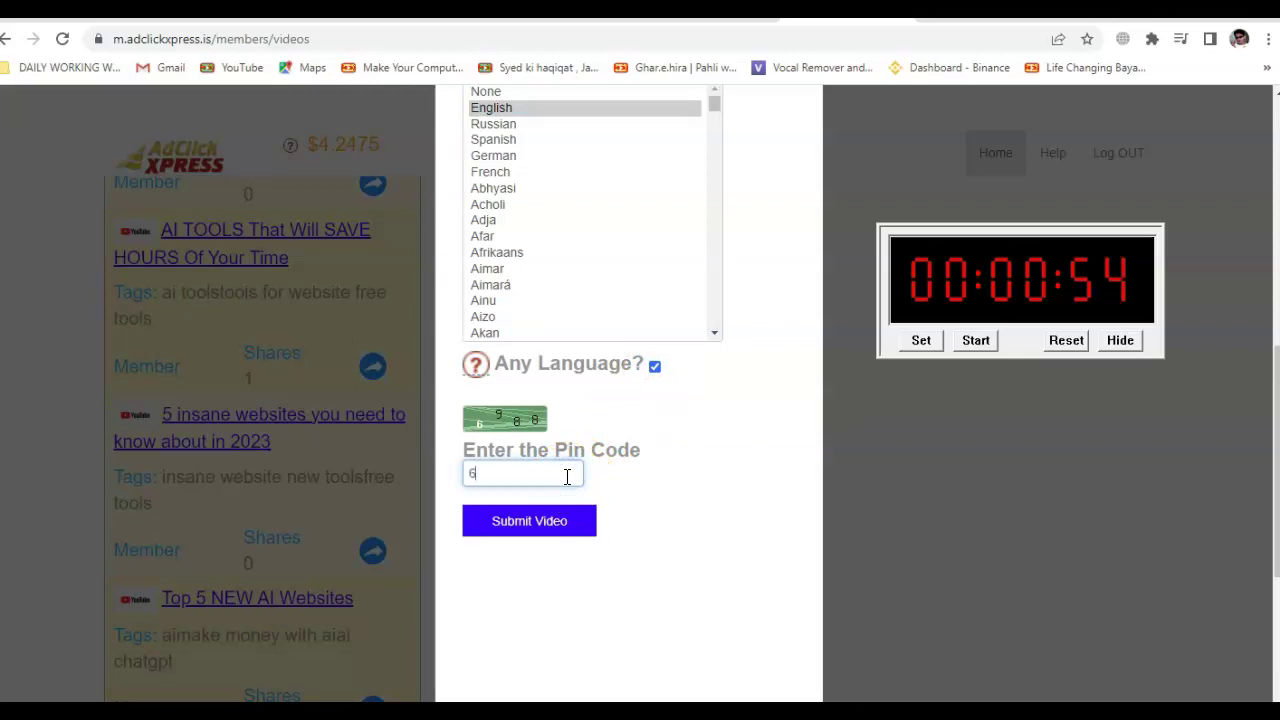
type("988")
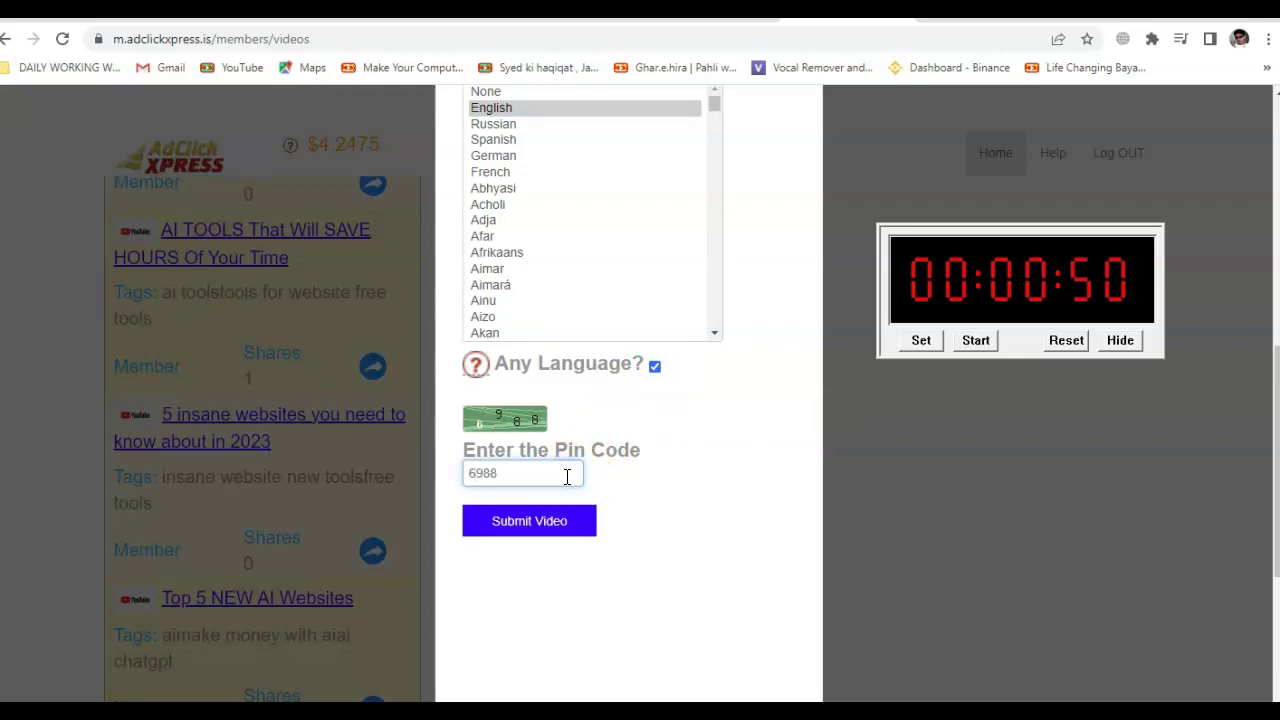
left_click(549, 528)
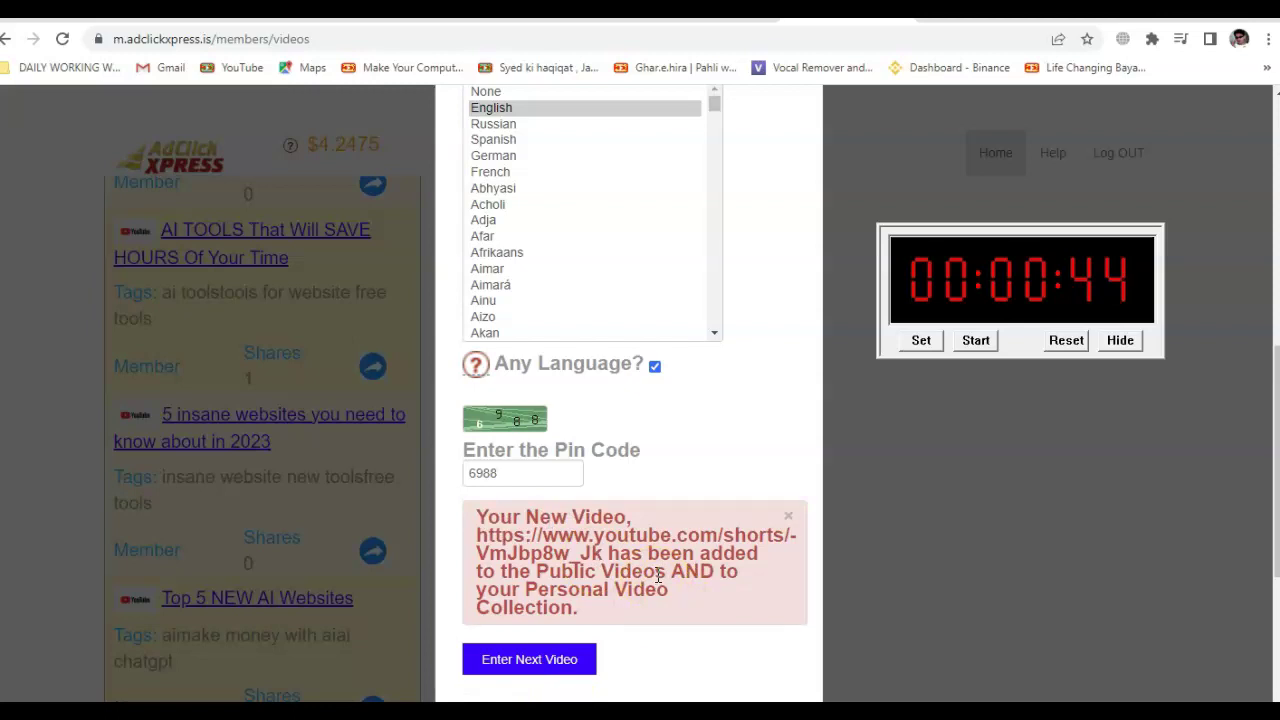
- Review the added-to-Public-Videos success message, then close the Submit Video dialog with the red X
scroll(690, 550, "up", 1)
scroll(700, 550, "up", 3)
scroll(700, 558, "up", 1)
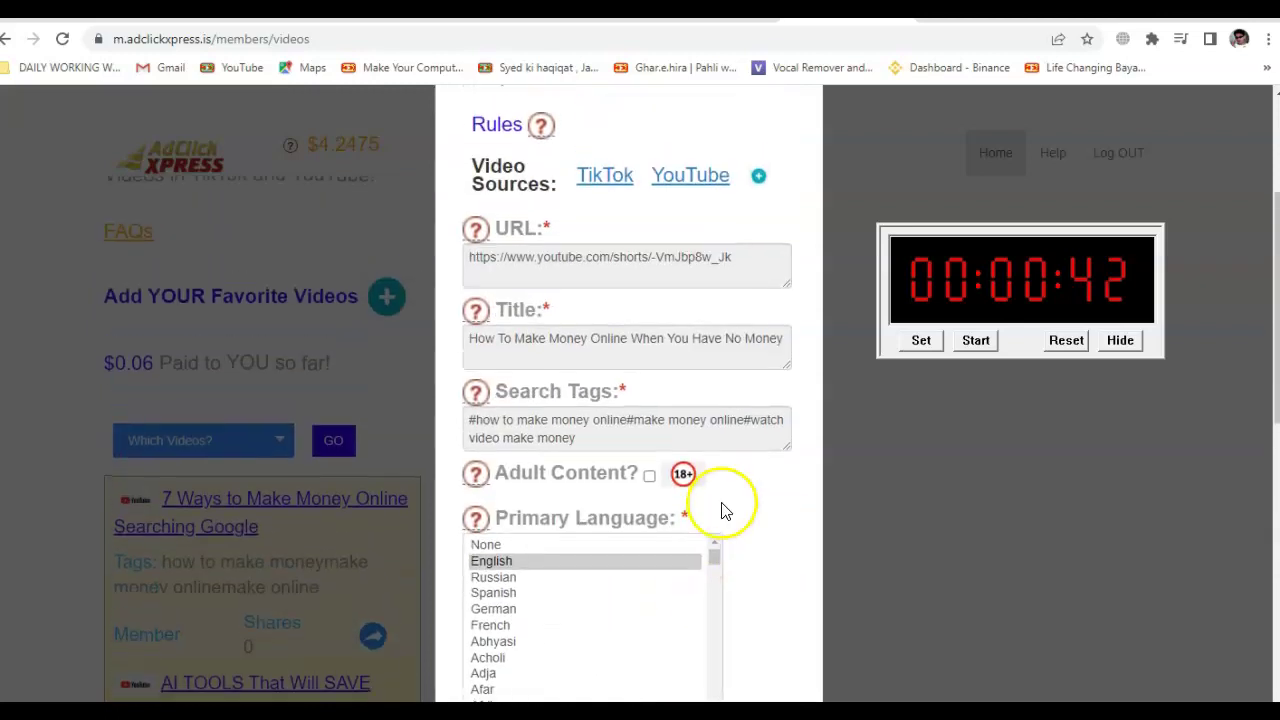
scroll(720, 508, "up", 3)
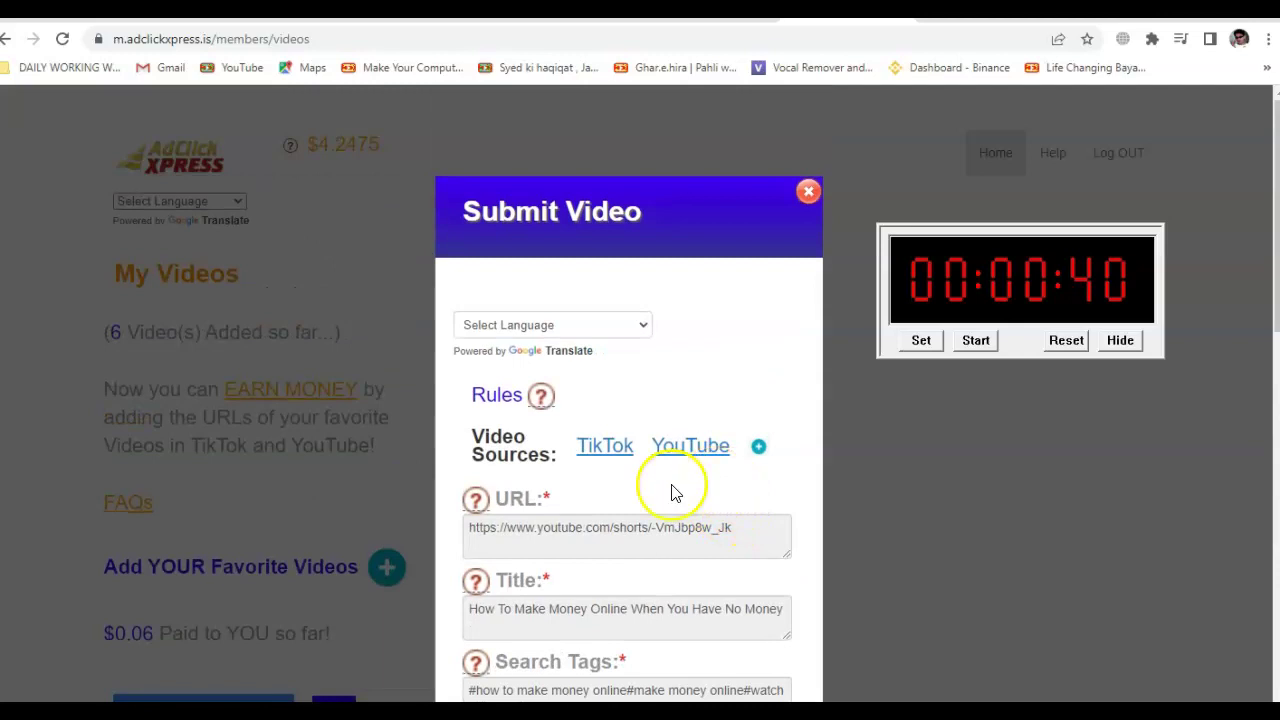
scroll(700, 515, "down", 3)
scroll(695, 522, "down", 2)
scroll(771, 549, "down", 5)
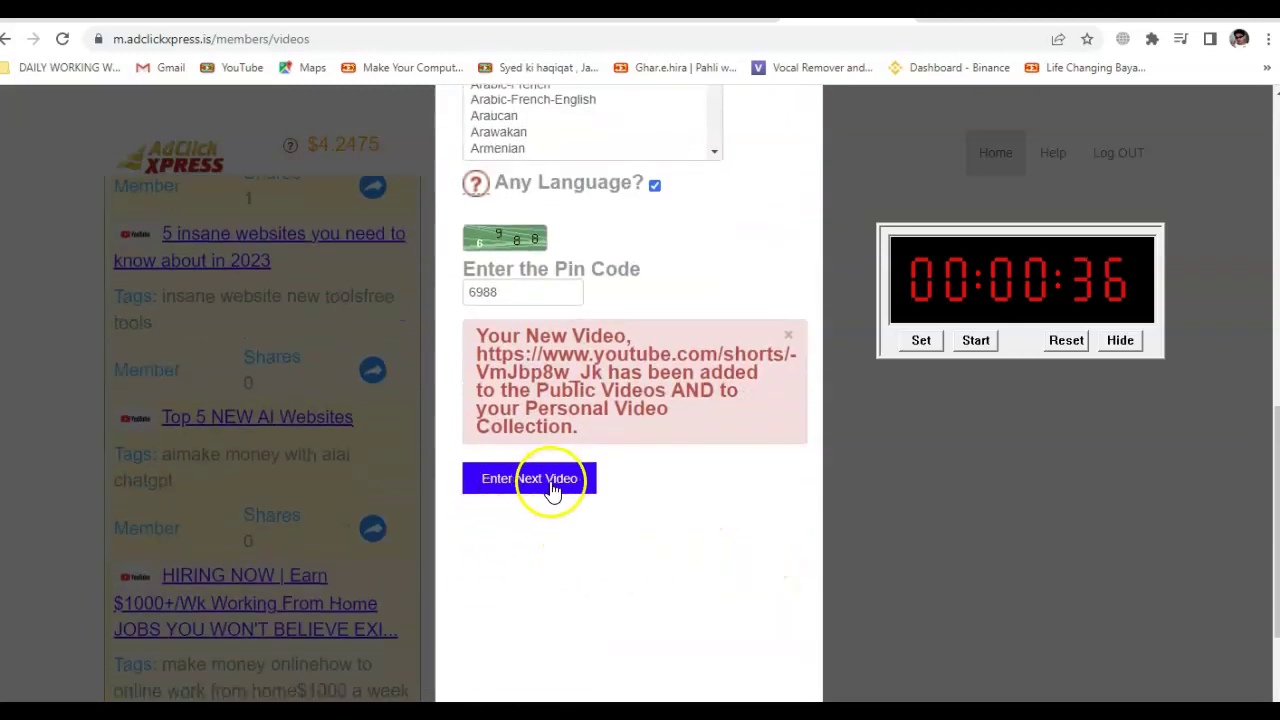
scroll(714, 500, "up", 3)
scroll(731, 500, "up", 2)
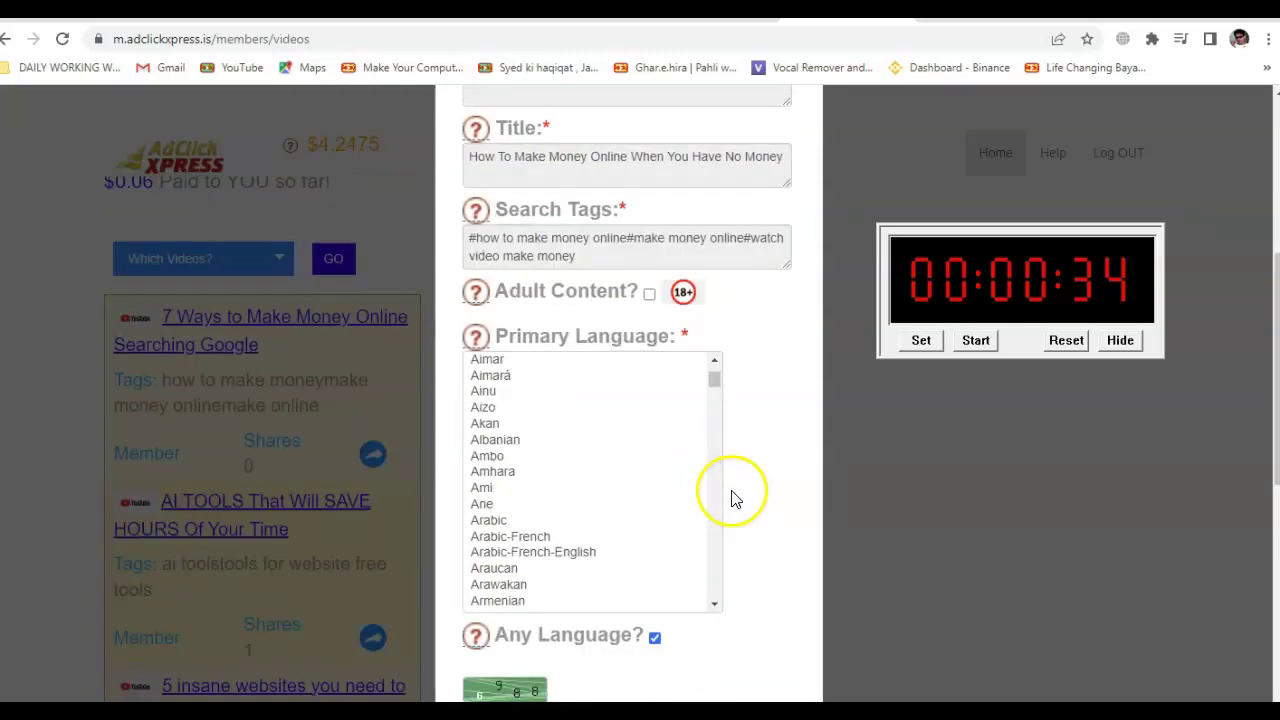
scroll(737, 491, "up", 3)
scroll(735, 498, "up", 1)
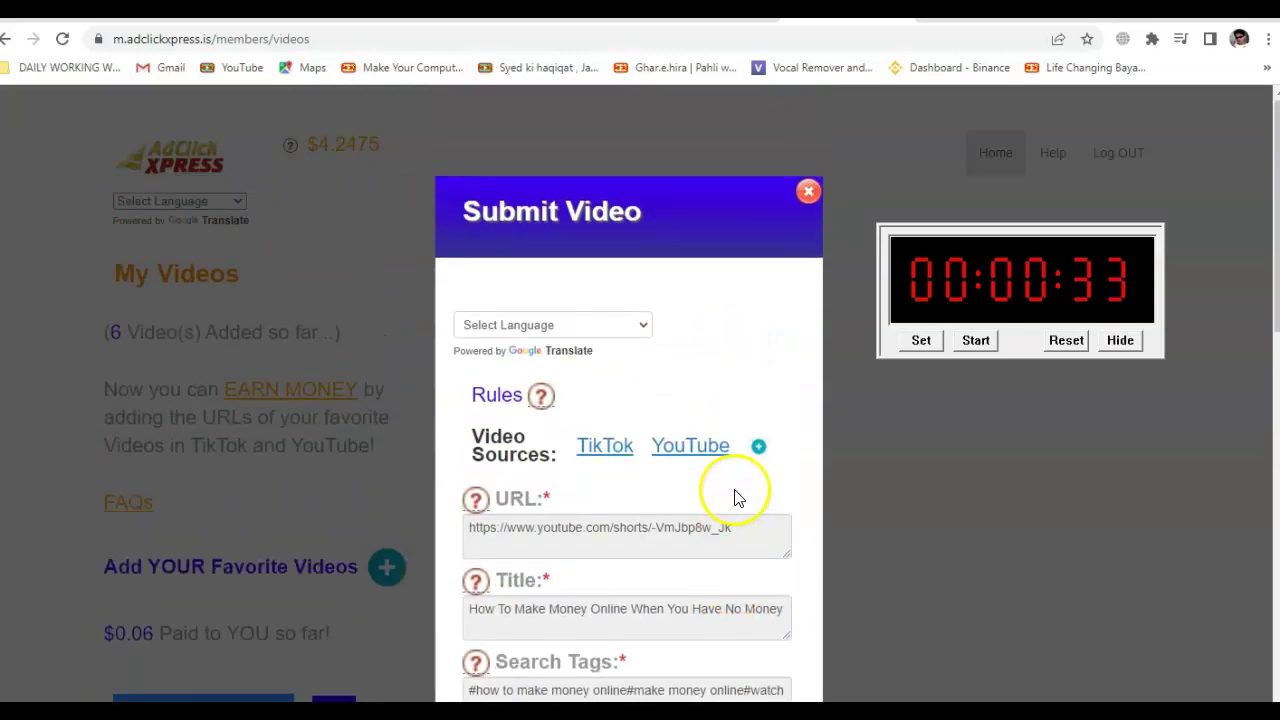
left_click(806, 192)
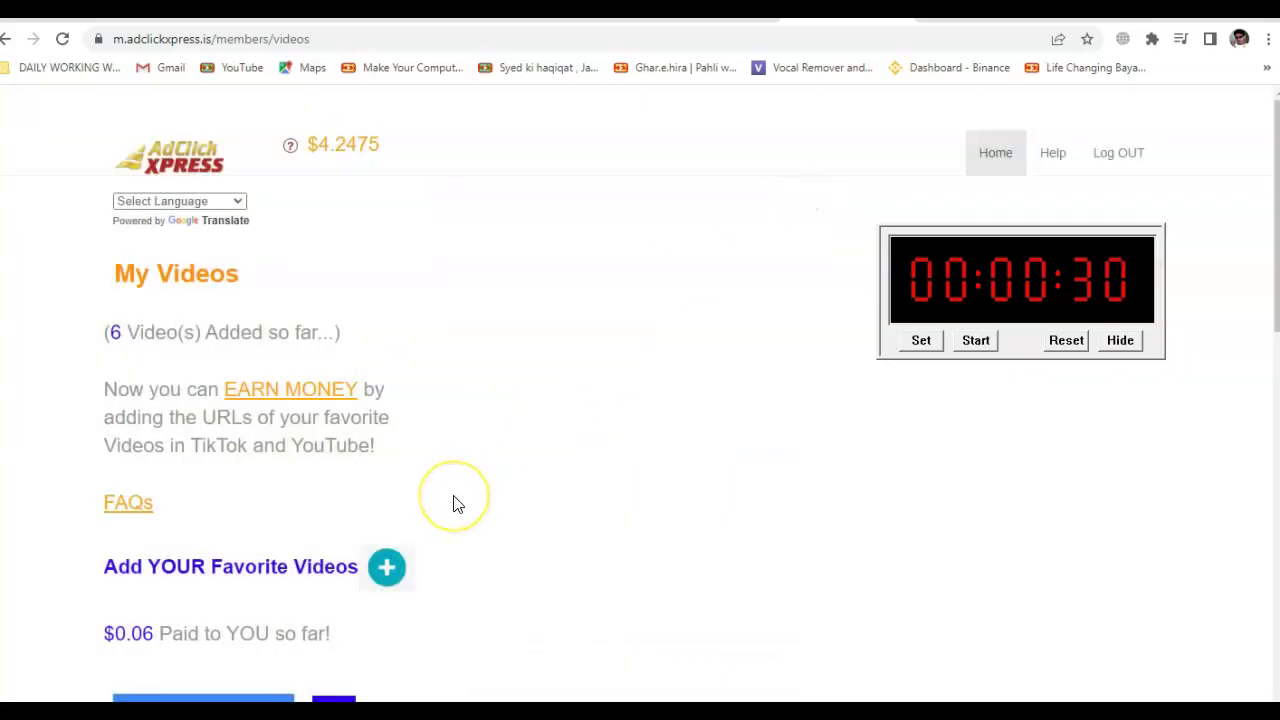
- Reload My Videos, confirming form resubmission, so it counts 7 videos and $0.07 paid
scroll(451, 500, "down", 3)
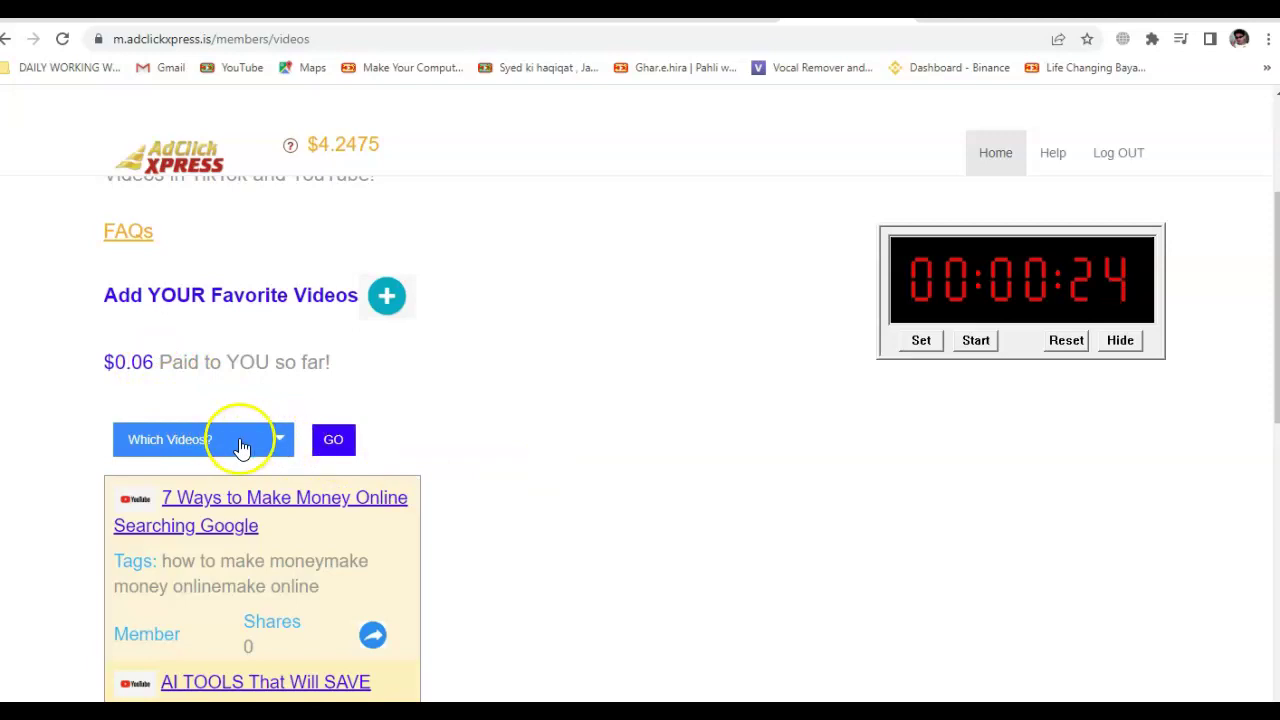
right_click(489, 394)
left_click(521, 451)
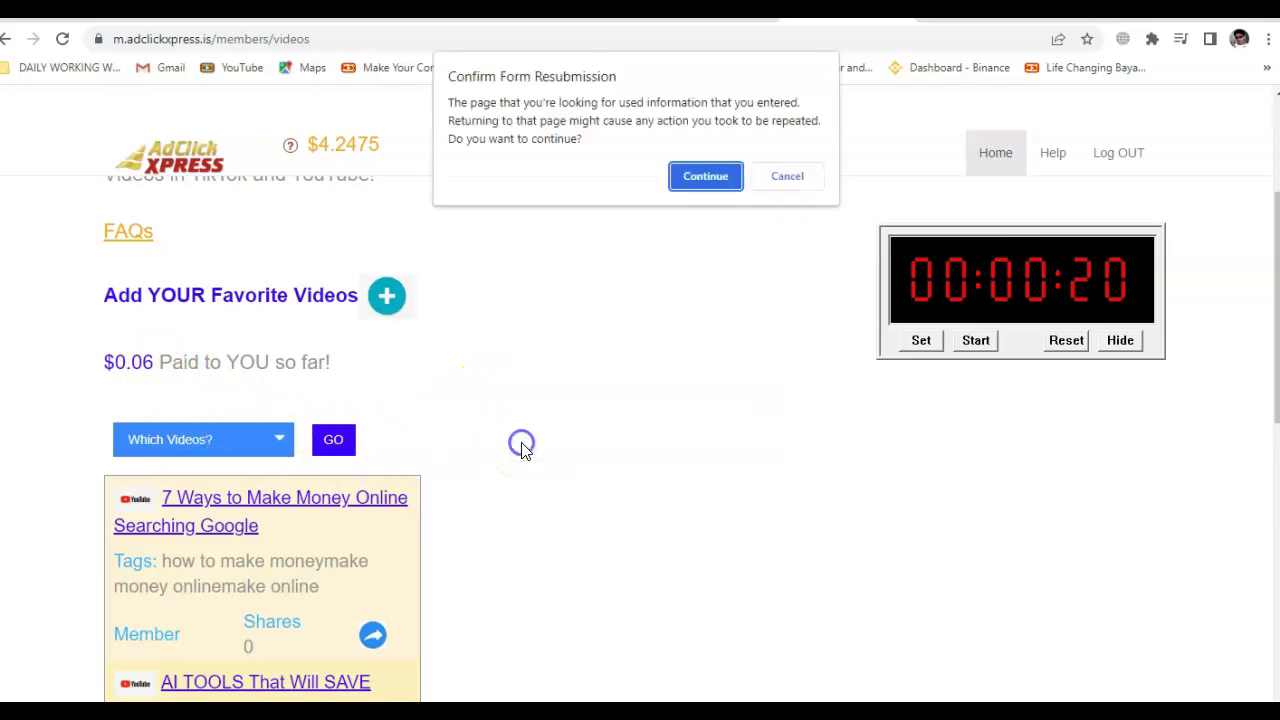
left_click(688, 177)
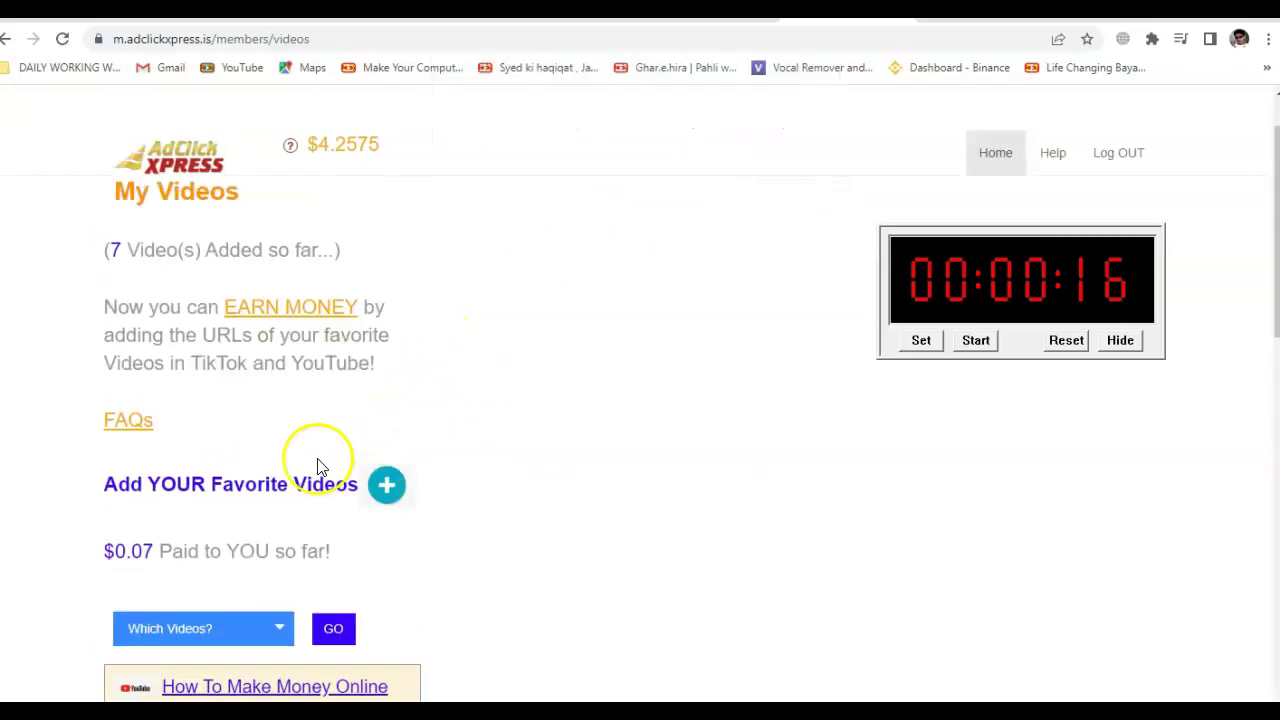
- Scroll My Videos down to the new 'How To Make Money Online When You Have No Money' card
scroll(240, 530, "down", 2)
scroll(265, 520, "down", 2)
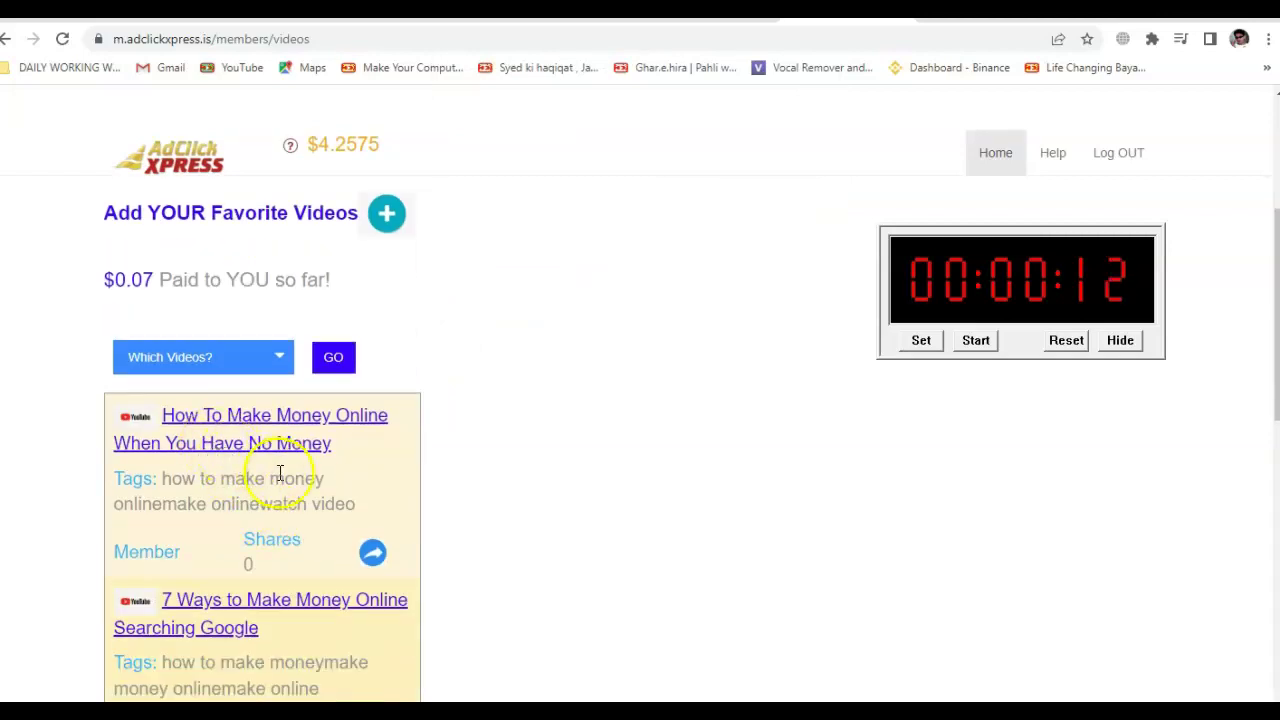
scroll(278, 465, "down", 1)
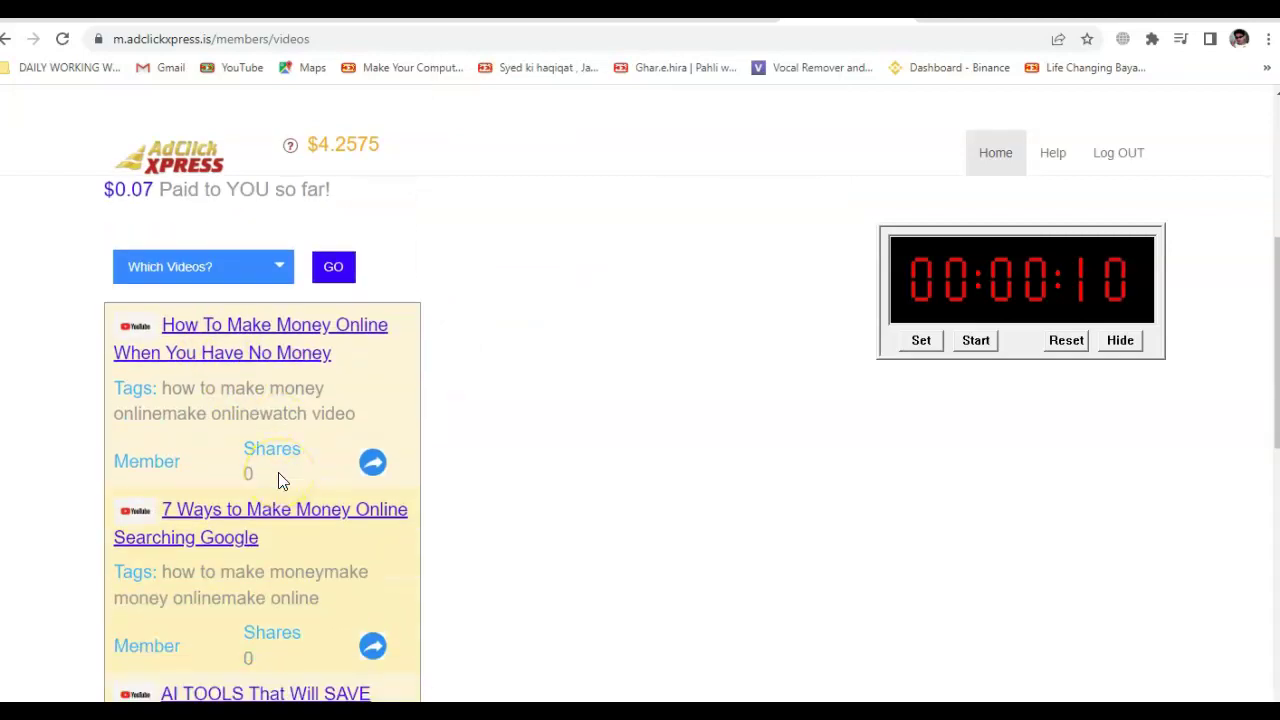